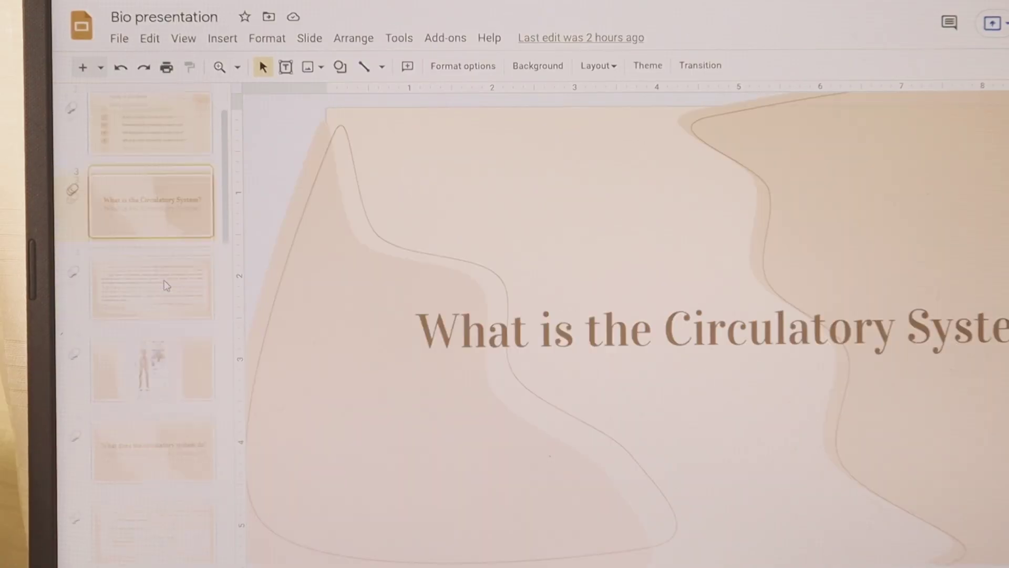
# Step: Page through the Bio presentation from slide 5, past Heart, Blood vessels and Blood, to the Done slide
pyautogui.click(165, 284)
pyautogui.click(161, 354)
pyautogui.click(164, 427)
pyautogui.scroll(-4, 164, 427)
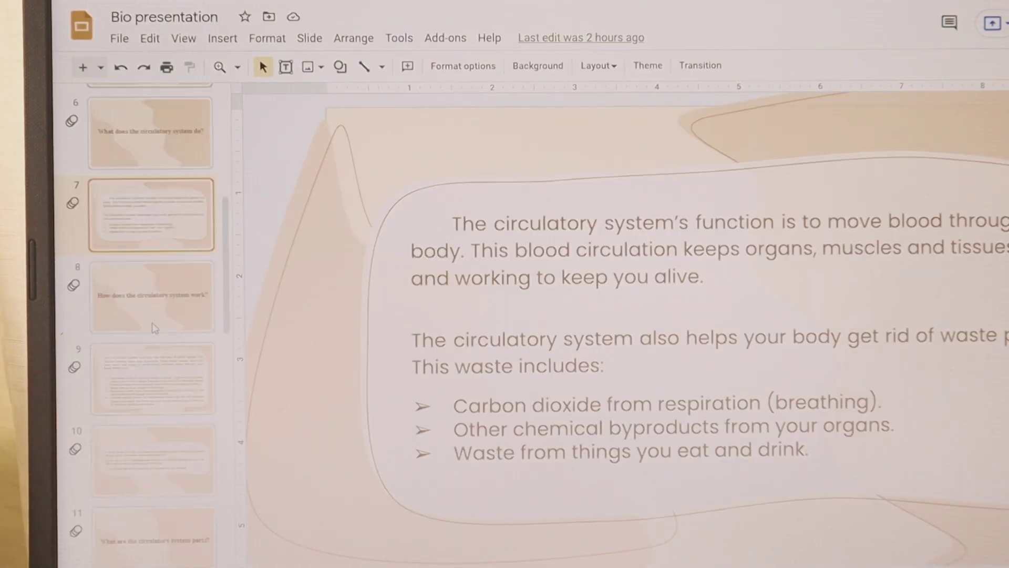
pyautogui.click(163, 294)
pyautogui.click(162, 384)
pyautogui.scroll(-6, 159, 283)
pyautogui.click(158, 231)
pyautogui.click(158, 284)
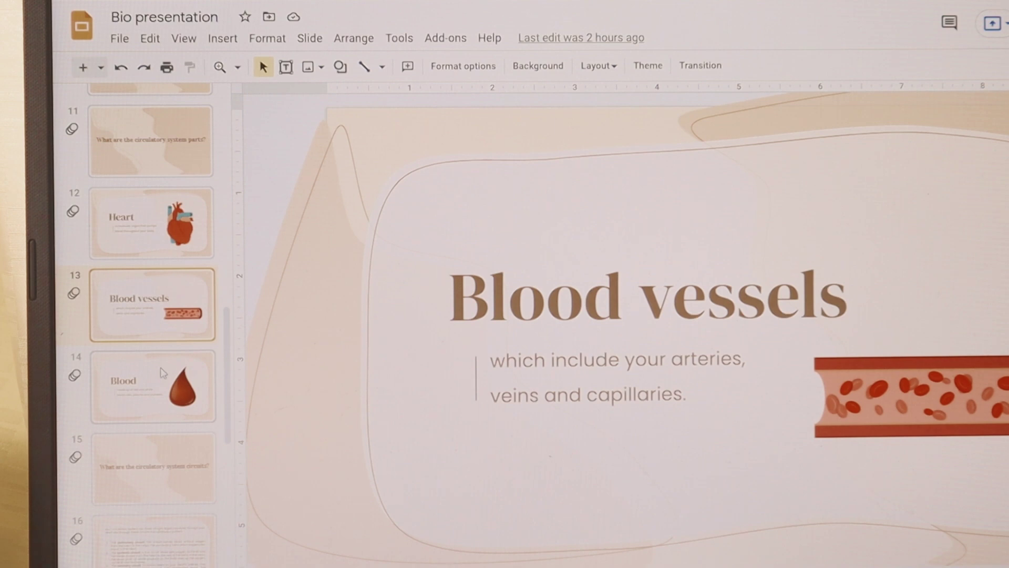
pyautogui.click(162, 368)
pyautogui.scroll(-4, 163, 368)
pyautogui.click(173, 259)
pyautogui.click(172, 310)
pyautogui.click(171, 392)
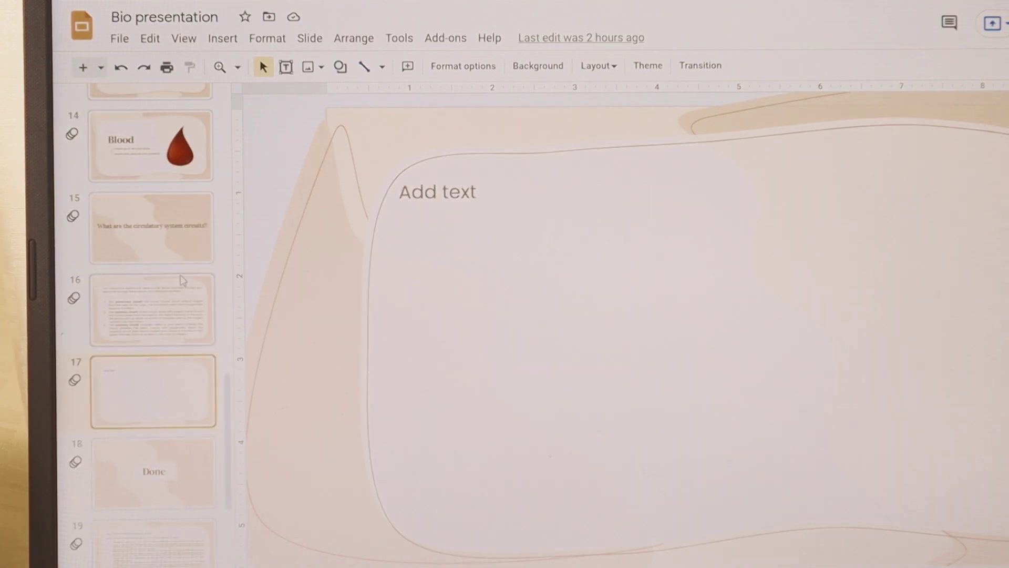
pyautogui.click(170, 447)
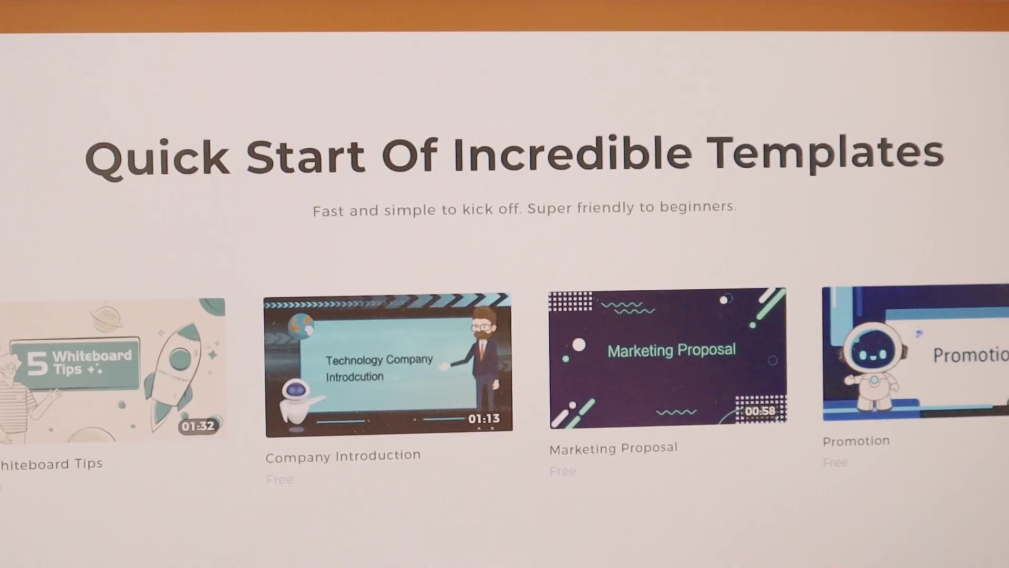
# Step: Scroll the Doratoon homepage down to the Quick Start Of Incredible Templates section
pyautogui.scroll(-8, 505, 284)
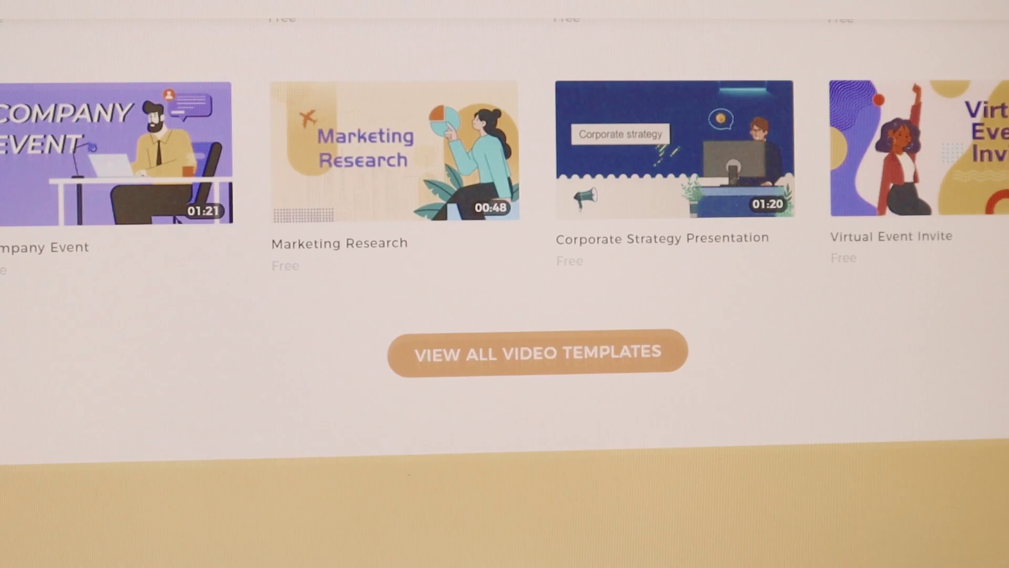
pyautogui.scroll(-4, 505, 284)
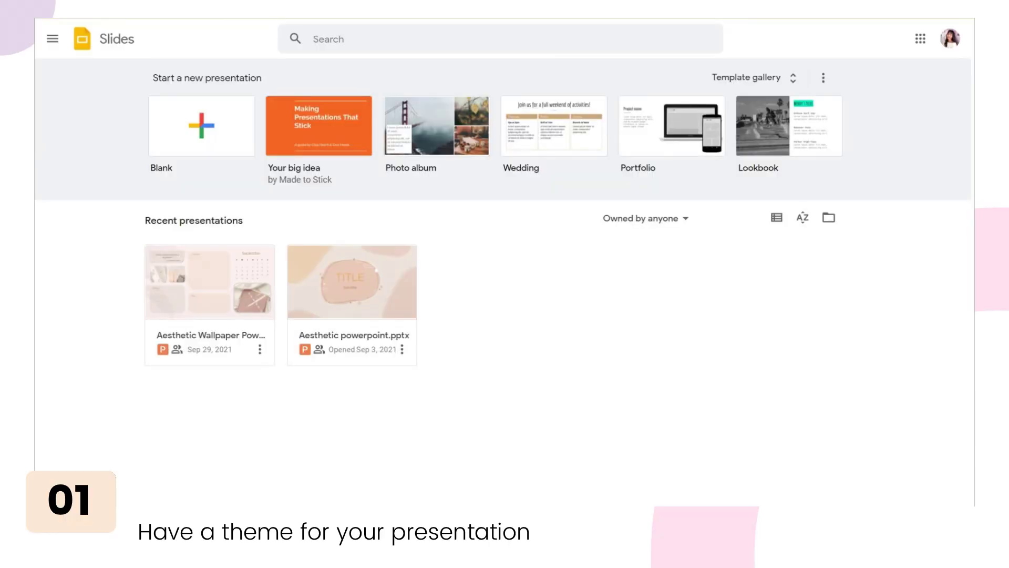
# Step: Start a blank presentation and browse the Themes panel
pyautogui.click(195, 129)
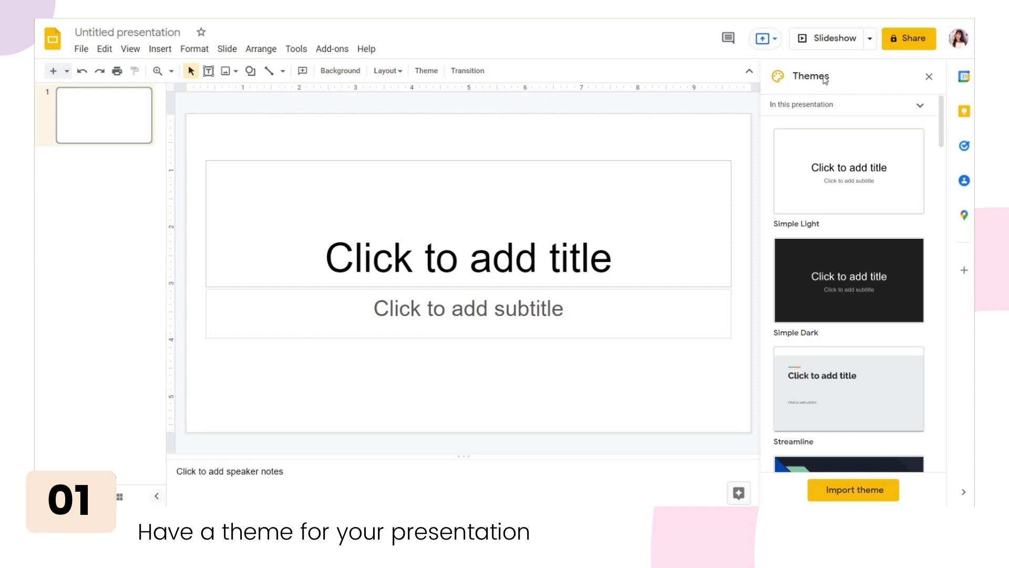
pyautogui.scroll(-20, 863, 154)
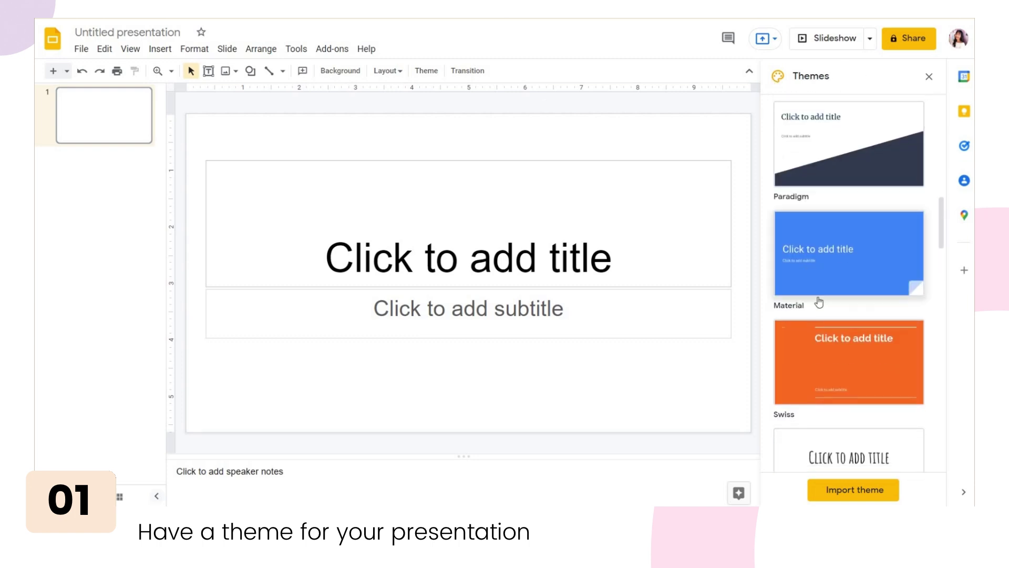
pyautogui.scroll(8, 857, 289)
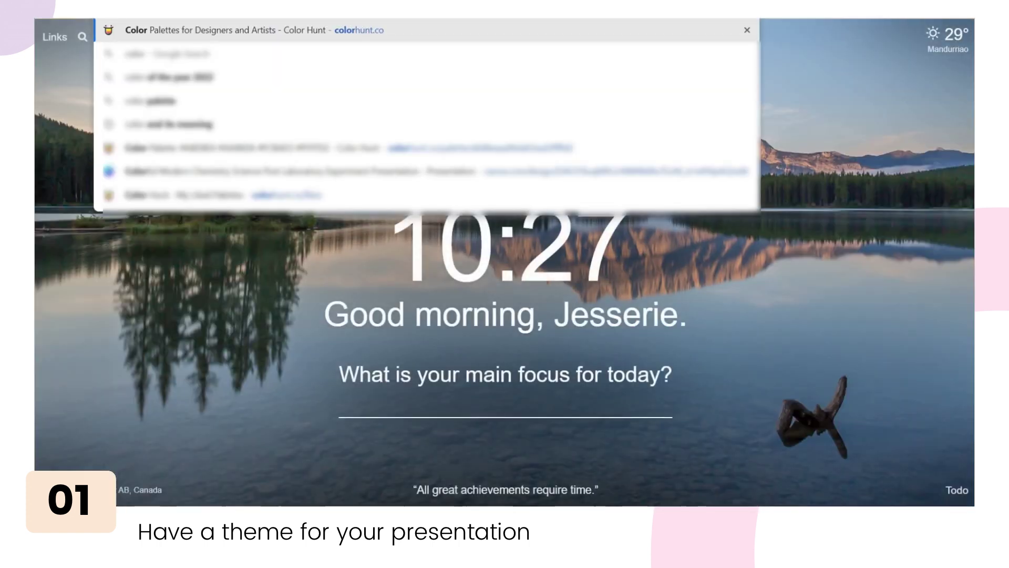
# Step: On Color Hunt, open the peach palette #FFEDDB, #EDCDBB, #E3B7A0, #BF9270
pyautogui.press('Return')
pyautogui.scroll(-10, 447, 137)
pyautogui.scroll(-8, 436, 145)
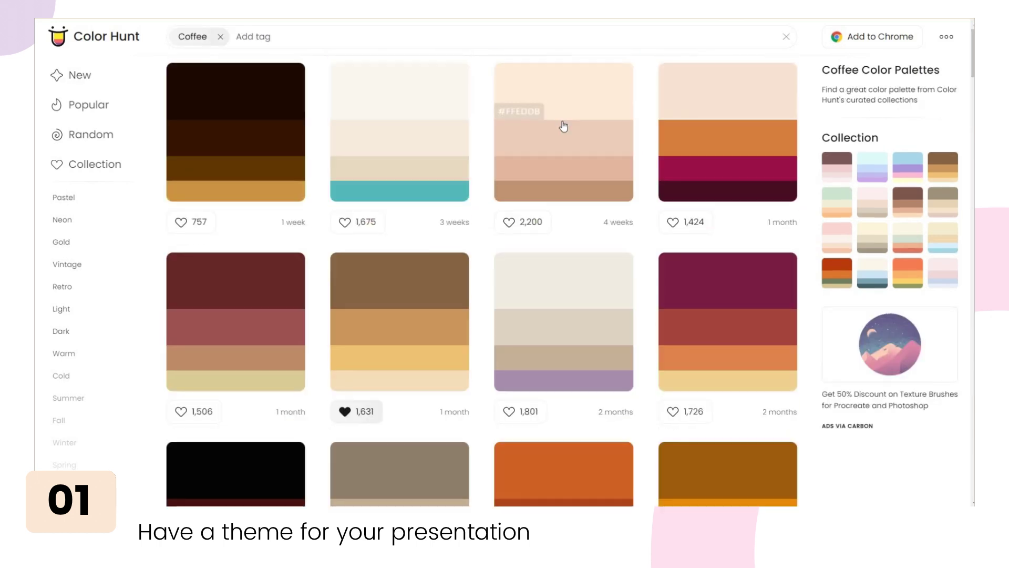
pyautogui.click(553, 149)
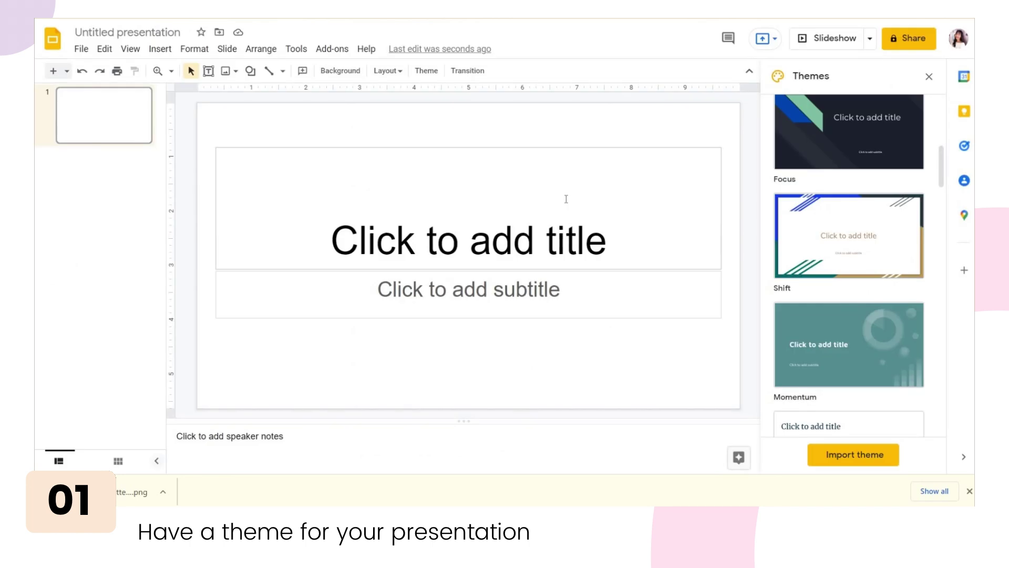
# Step: Rotate the lower blob 180°, nudge it right, and insert the gold star image
pyautogui.click(519, 244)
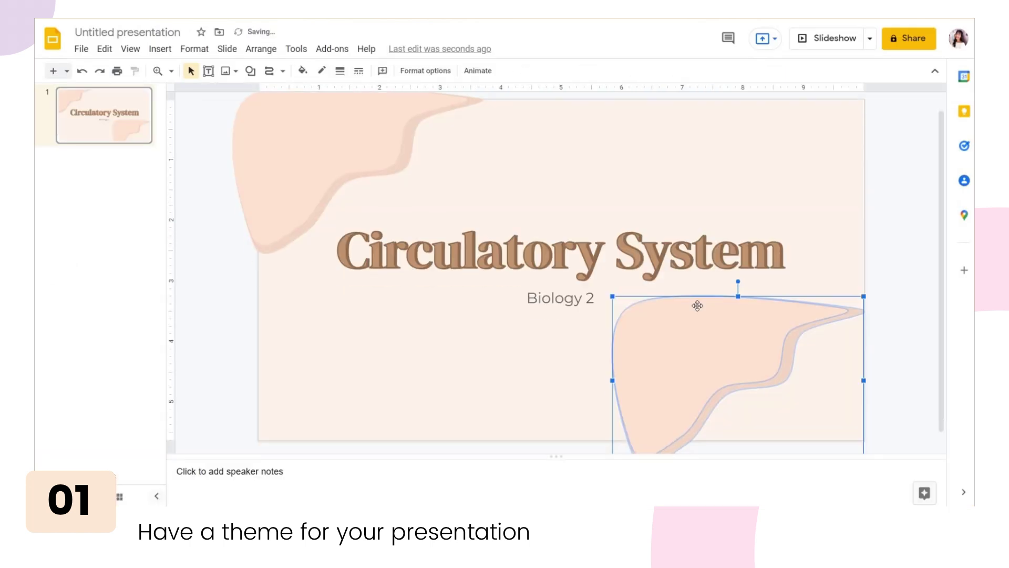
pyautogui.moveTo(741, 424); pyautogui.dragTo(738, 426)
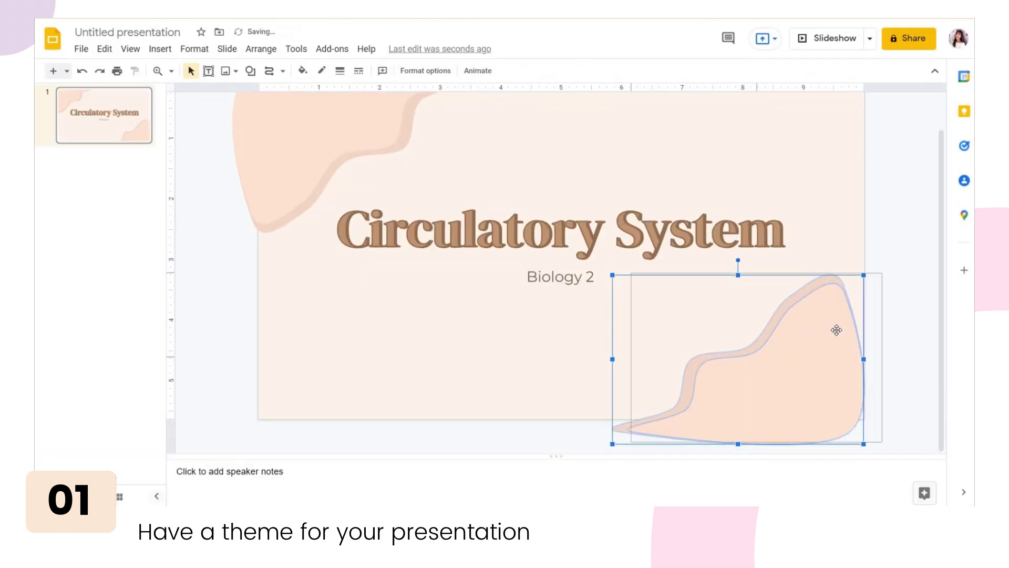
pyautogui.moveTo(642, 392); pyautogui.dragTo(671, 392)
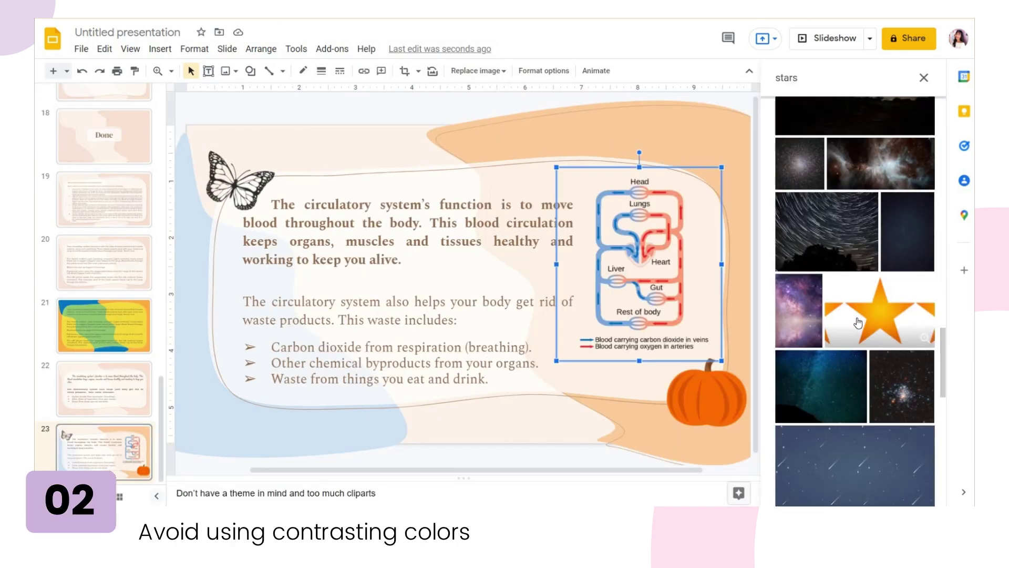
pyautogui.click(859, 322)
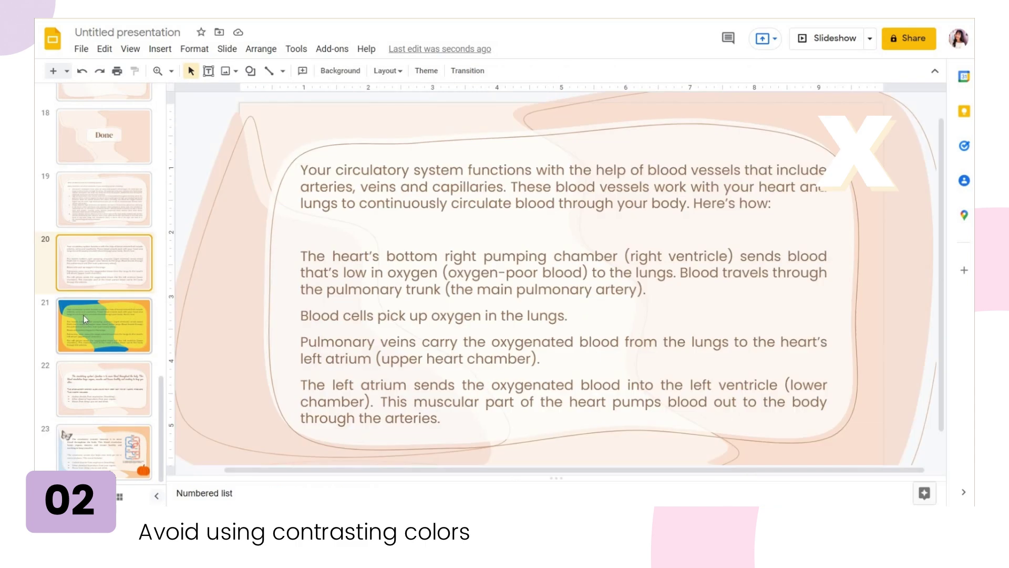
# Step: On slide 21, check the green blob's custom fill colours and send it behind the title
pyautogui.click(84, 319)
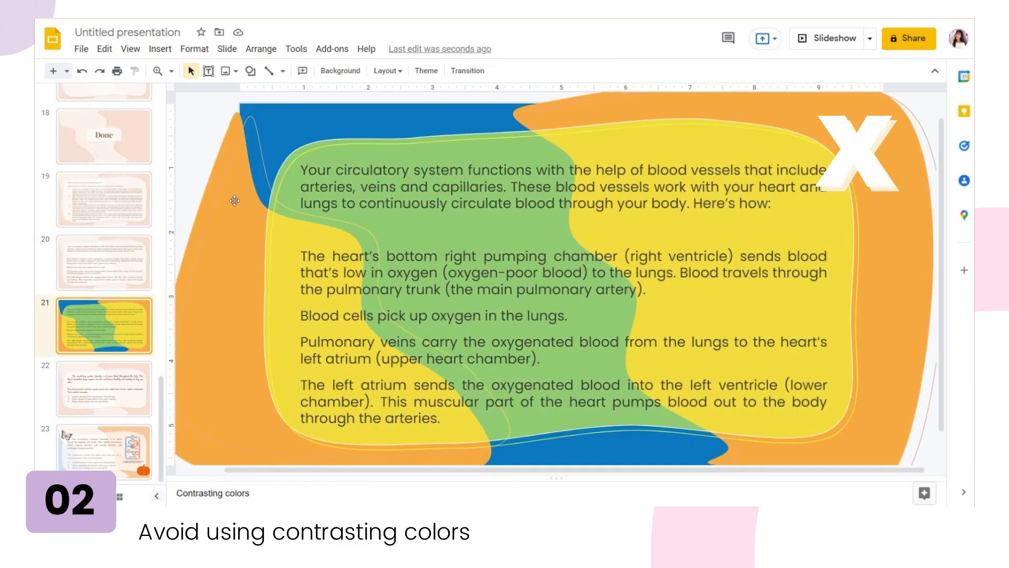
pyautogui.click(284, 198)
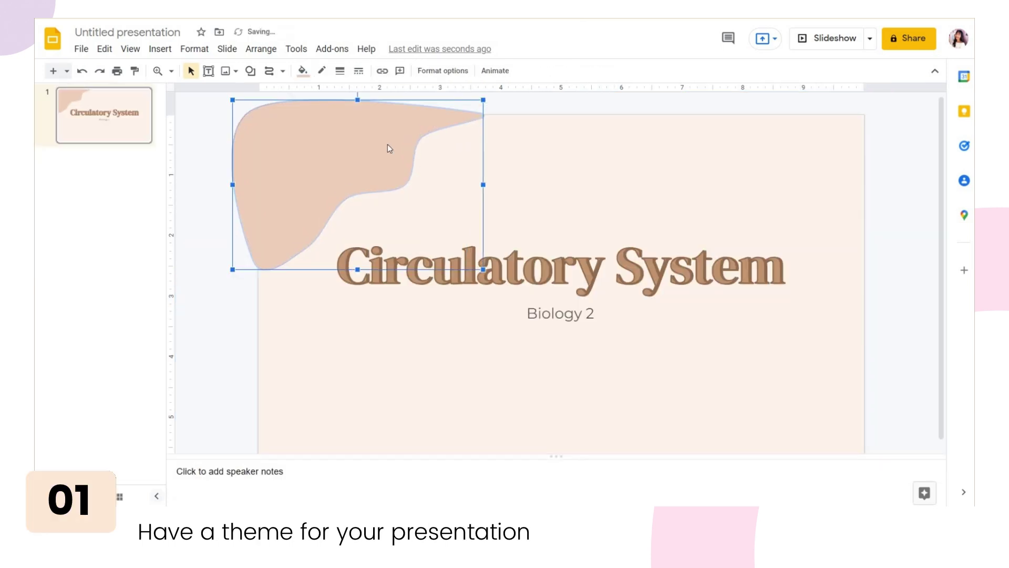
pyautogui.click(302, 70)
pyautogui.click(393, 175)
pyautogui.click(543, 371)
pyautogui.rightClick(352, 144)
pyautogui.moveTo(536, 317)
pyautogui.click(629, 383)
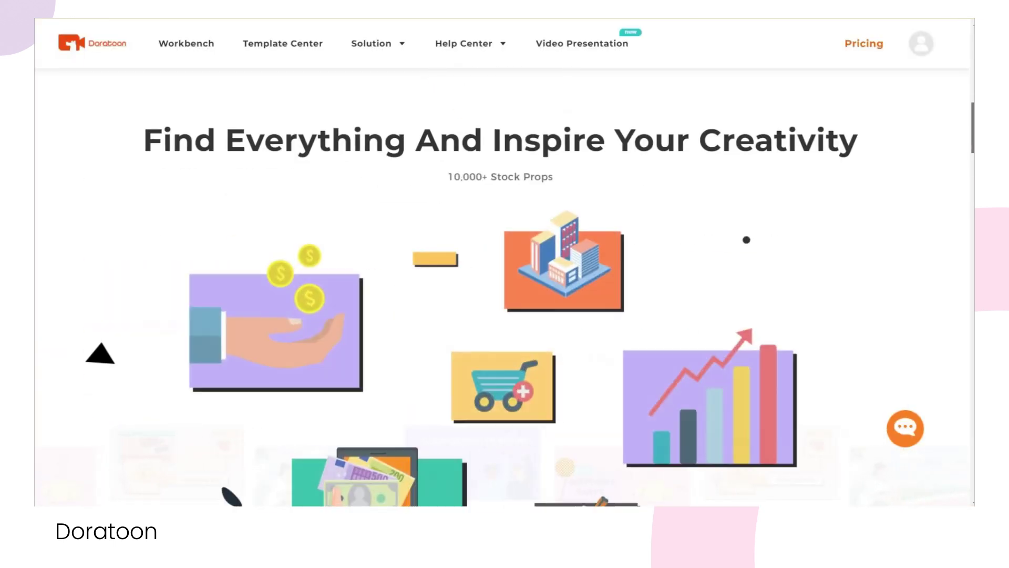
# Step: Browse the Template Center down to the Social Media marketing templates
pyautogui.scroll(-10, 505, 284)
pyautogui.scroll(-1, 331, 257)
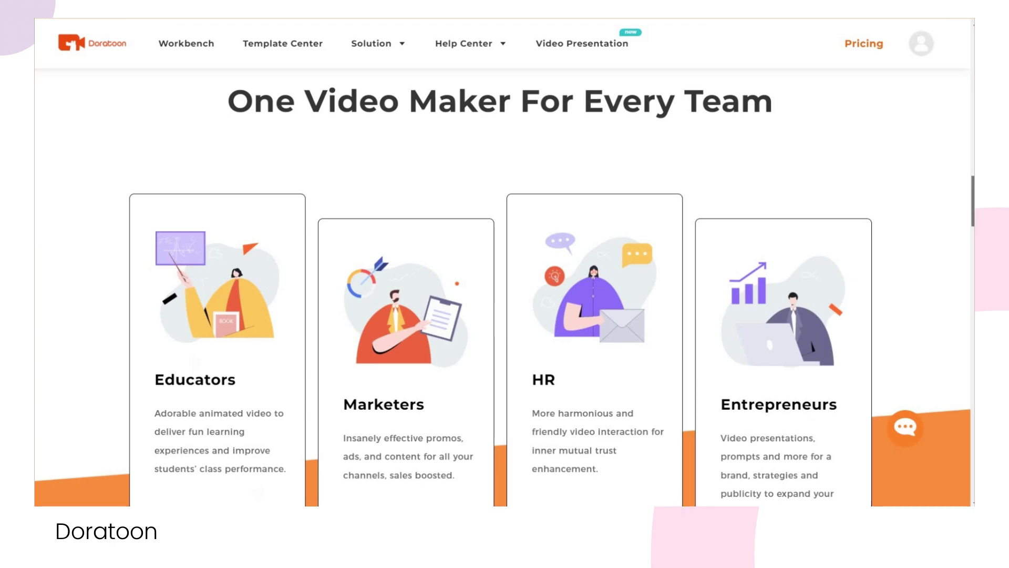
pyautogui.scroll(-10, 669, 377)
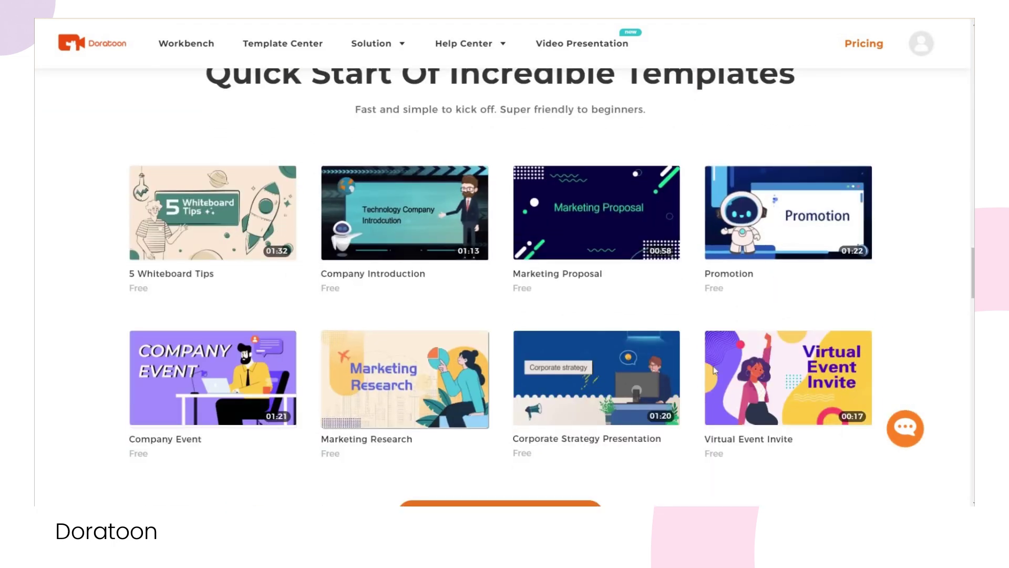
pyautogui.scroll(-2, 504, 284)
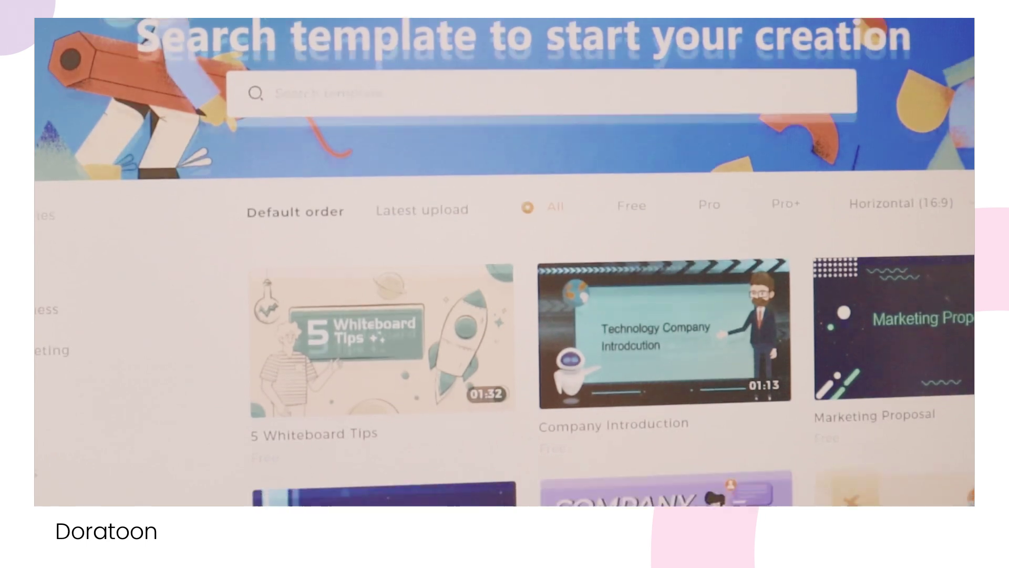
pyautogui.scroll(-8, 610, 262)
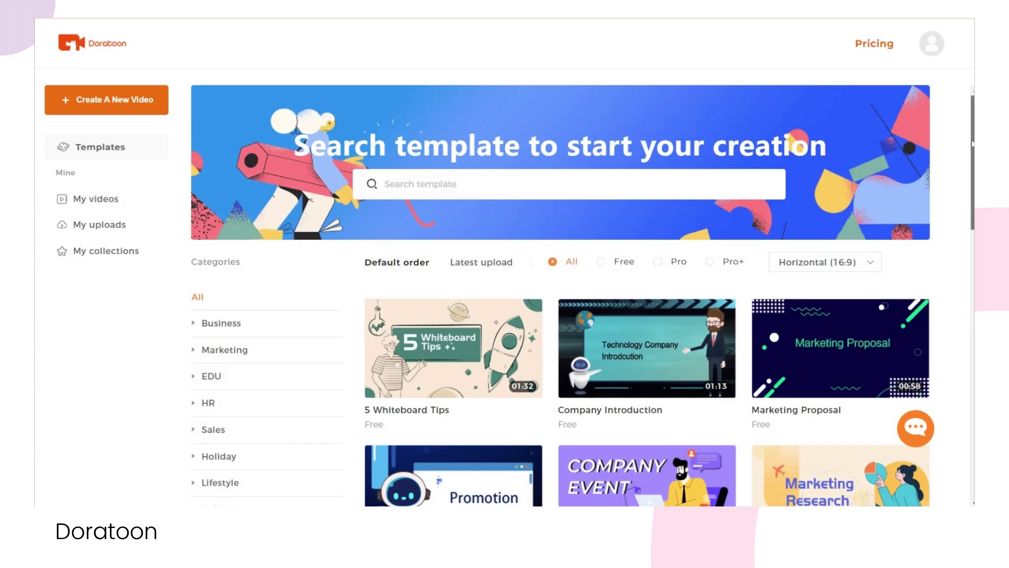
pyautogui.scroll(-10, 942, 334)
pyautogui.scroll(-5, 943, 334)
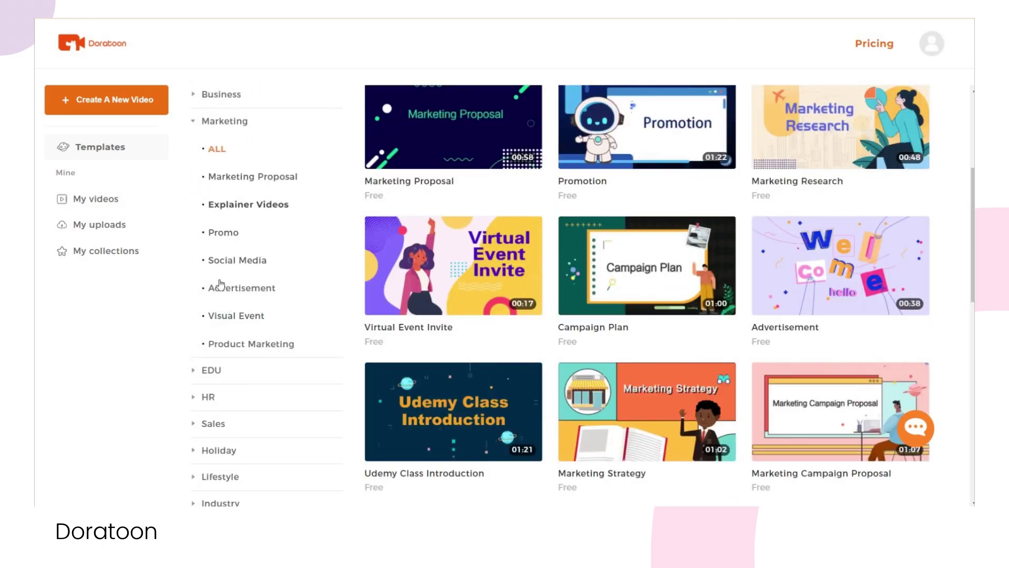
pyautogui.click(284, 265)
pyautogui.scroll(-2, 241, 305)
# Step: Show all Lifestyle templates and preview Virtual Event Invite
pyautogui.click(231, 395)
pyautogui.scroll(-5, 253, 372)
pyautogui.scroll(5, 253, 372)
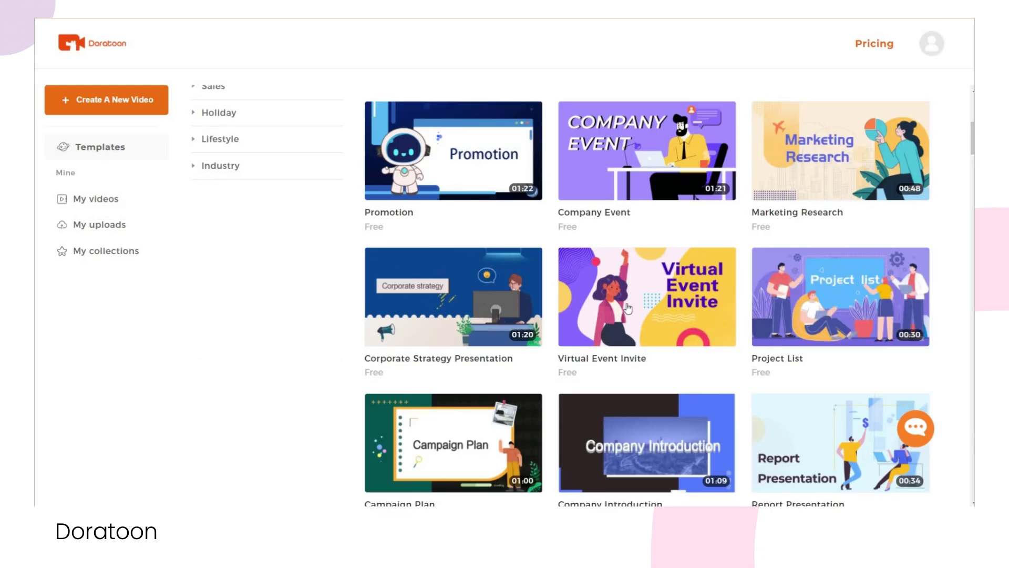
pyautogui.moveTo(631, 331)
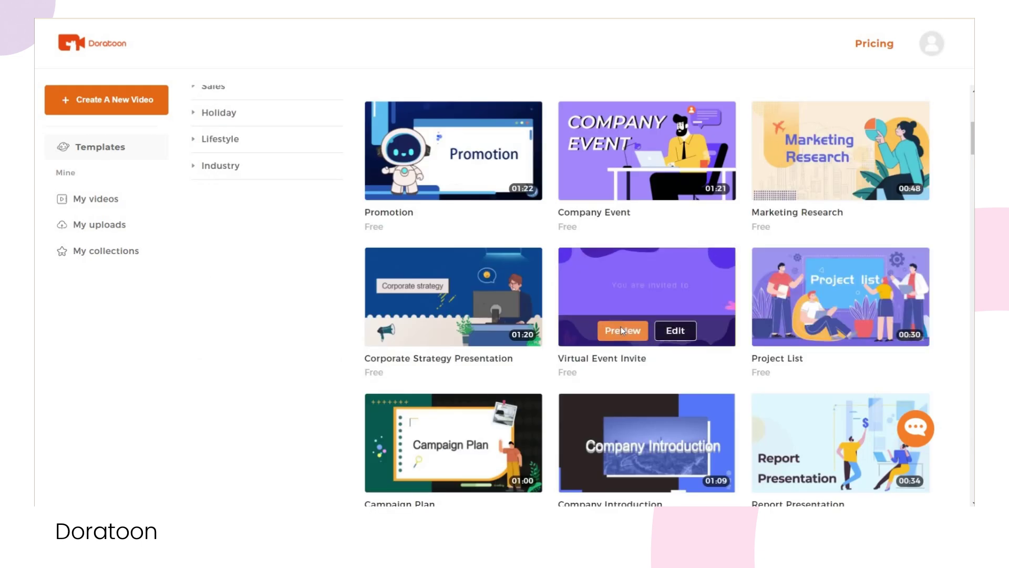
pyautogui.click(622, 330)
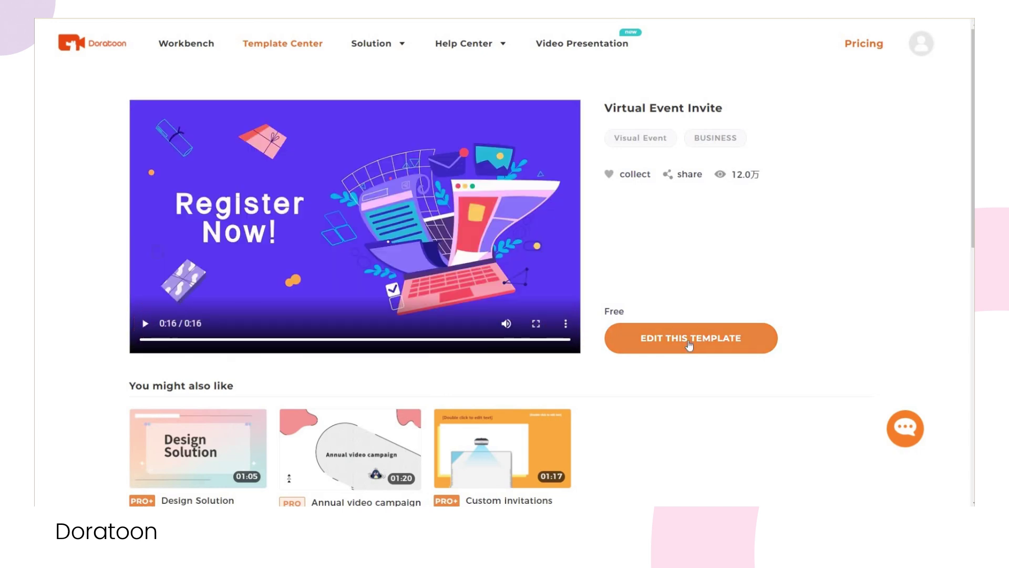
# Step: Open Virtual Event Invite in the editor and review its 'You are invited to' scene
pyautogui.click(690, 341)
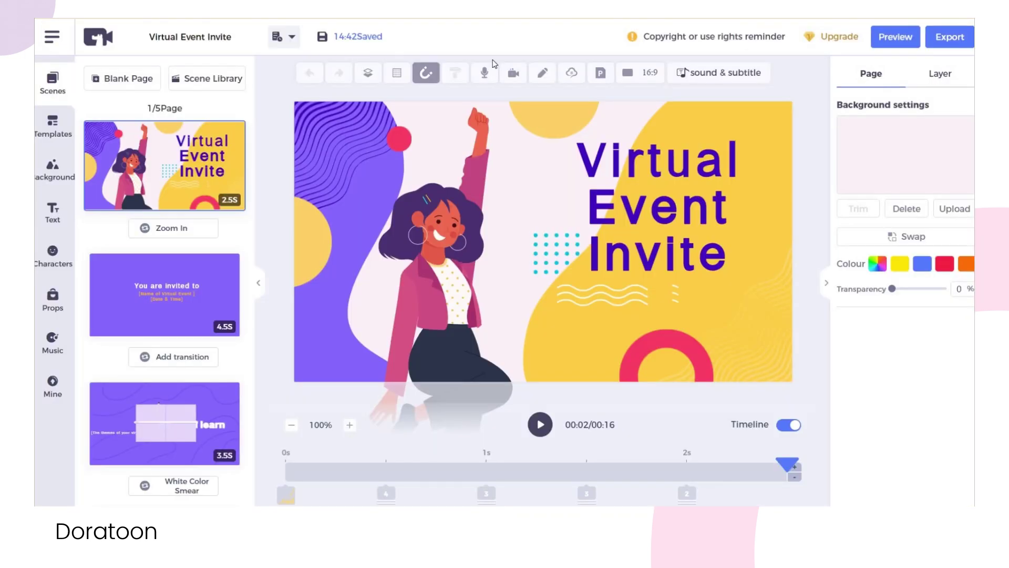
pyautogui.click(163, 275)
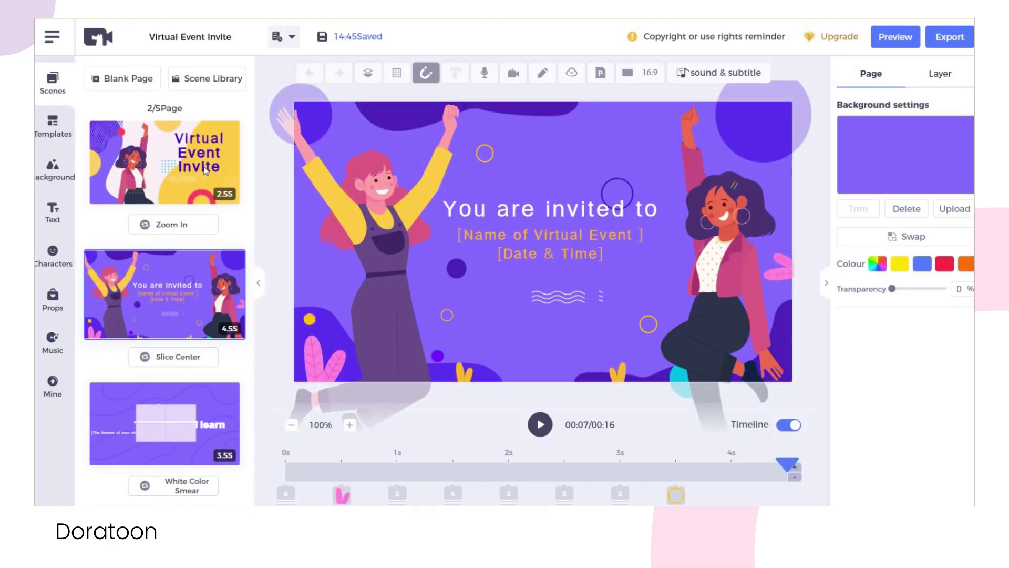
pyautogui.click(205, 169)
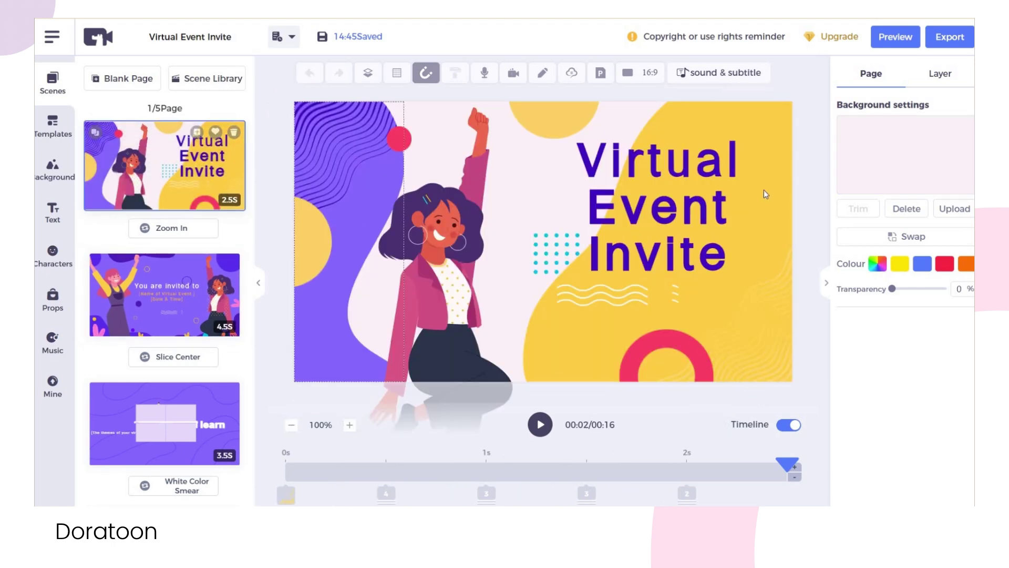
# Step: Scroll through the left sidebar's library of templates and props
pyautogui.click(52, 126)
pyautogui.scroll(-3, 173, 262)
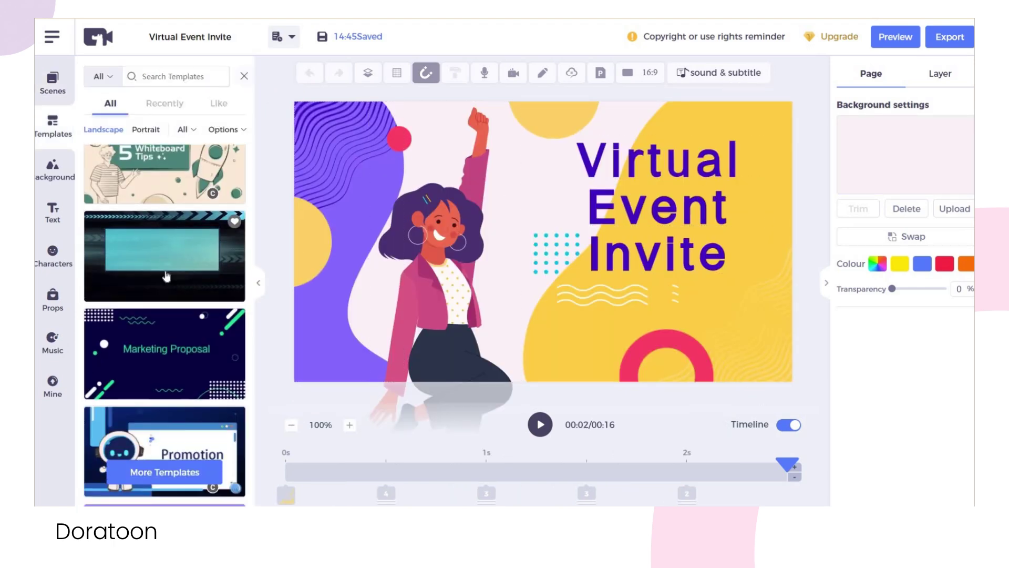
pyautogui.scroll(-10, 188, 319)
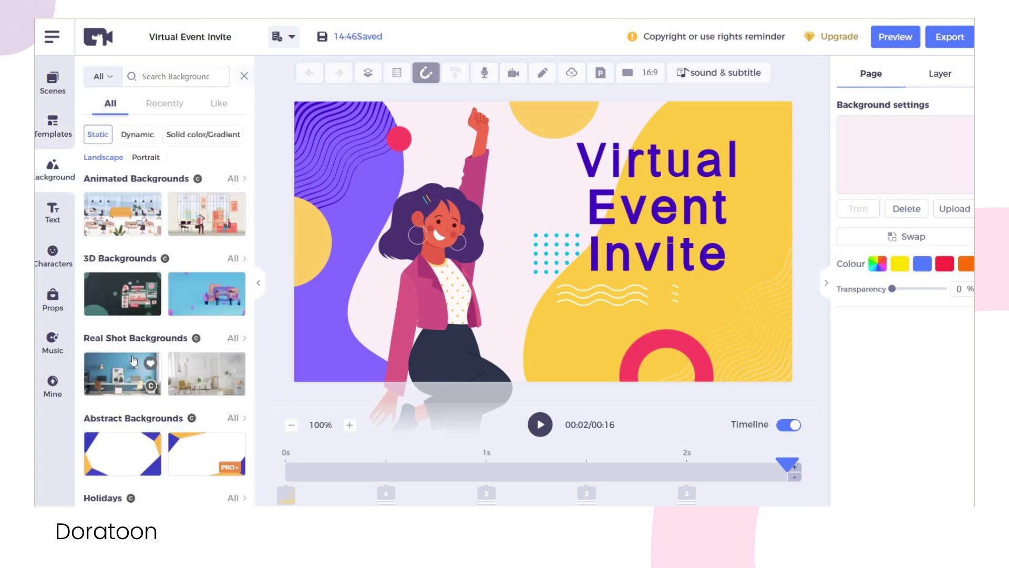
pyautogui.scroll(-3, 133, 360)
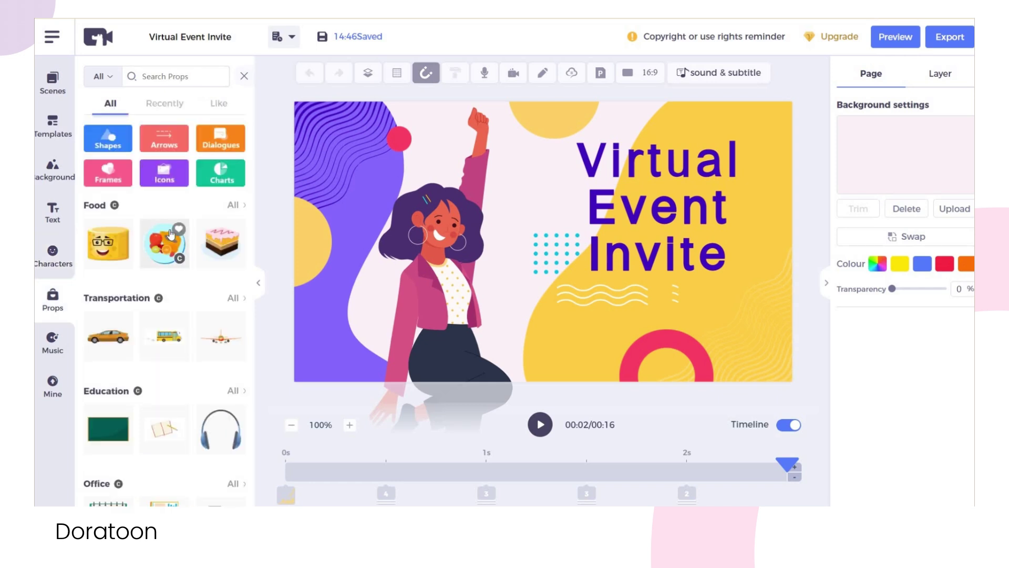
pyautogui.scroll(-2, 173, 390)
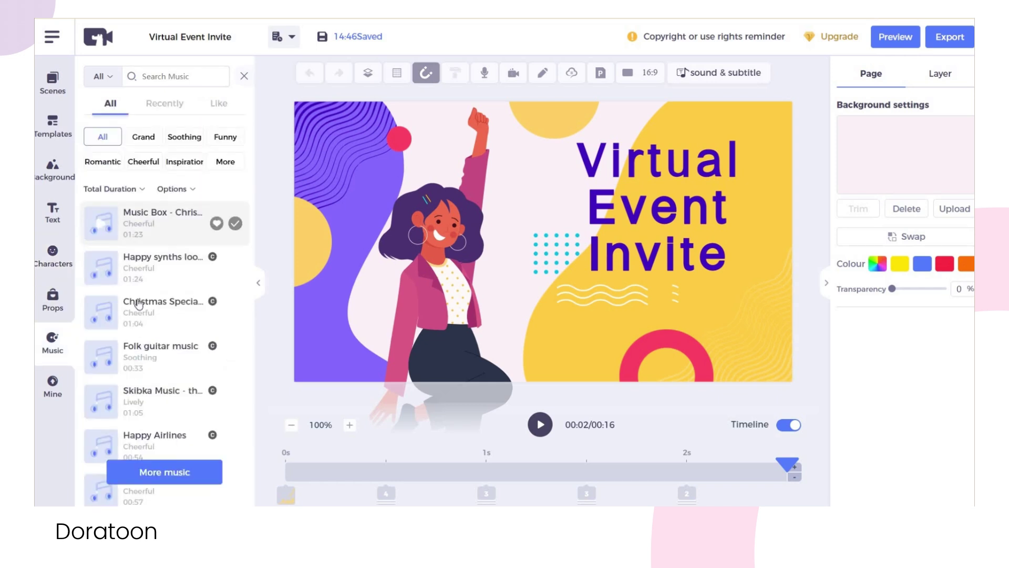
pyautogui.scroll(-4, 139, 290)
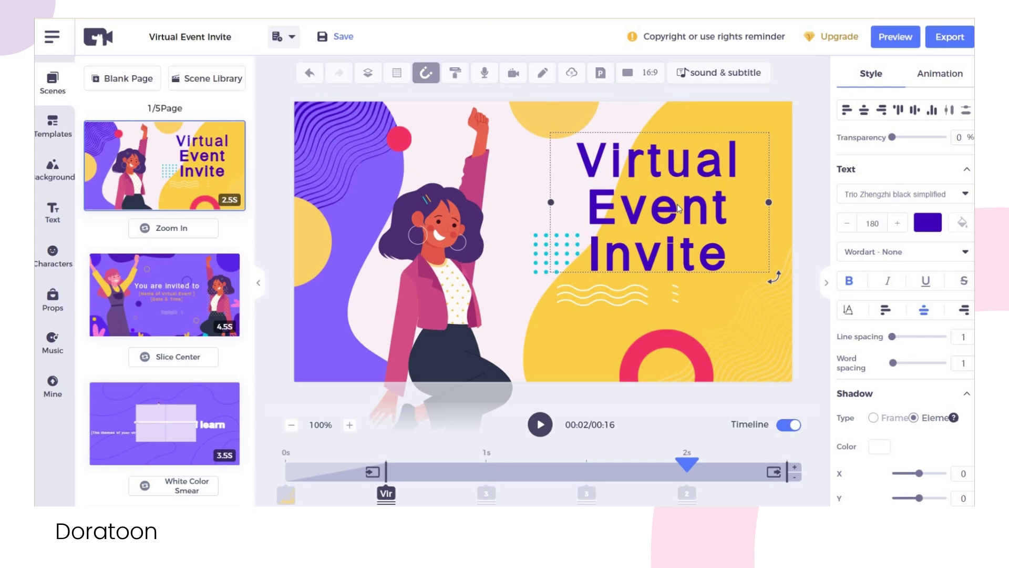
# Step: Retitle the opening scene 'Digital Art Workshop', widen the title, and reposition the laptop prop
pyautogui.doubleClick(677, 206)
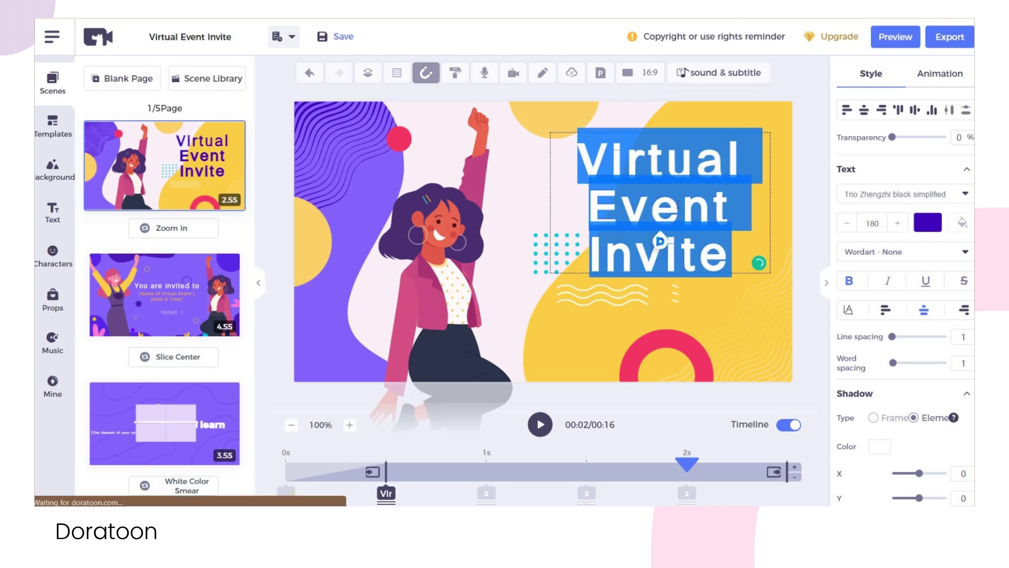
pyautogui.write('Digi')
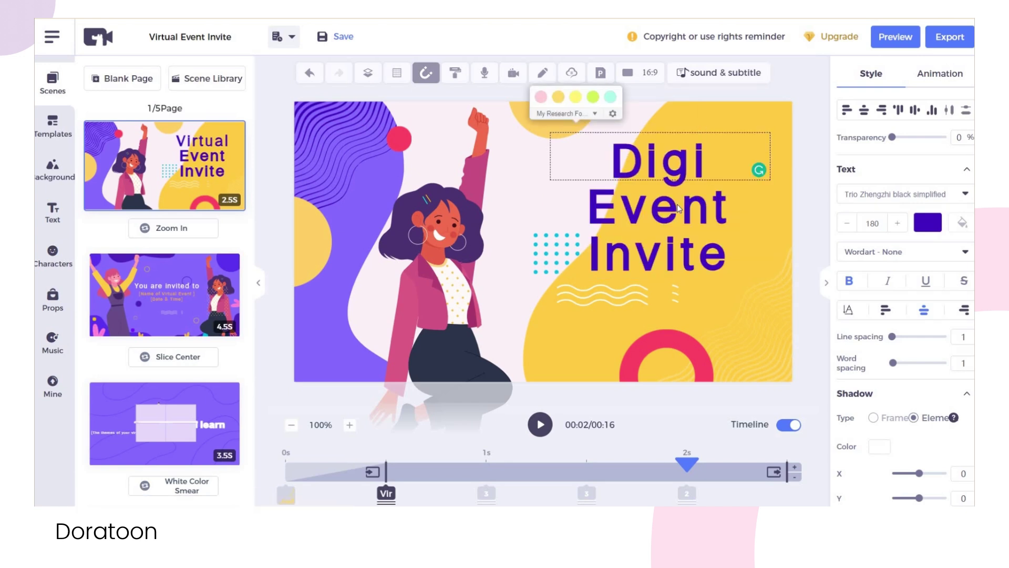
pyautogui.doubleClick(633, 255)
pyautogui.write('W')
pyautogui.write('ork')
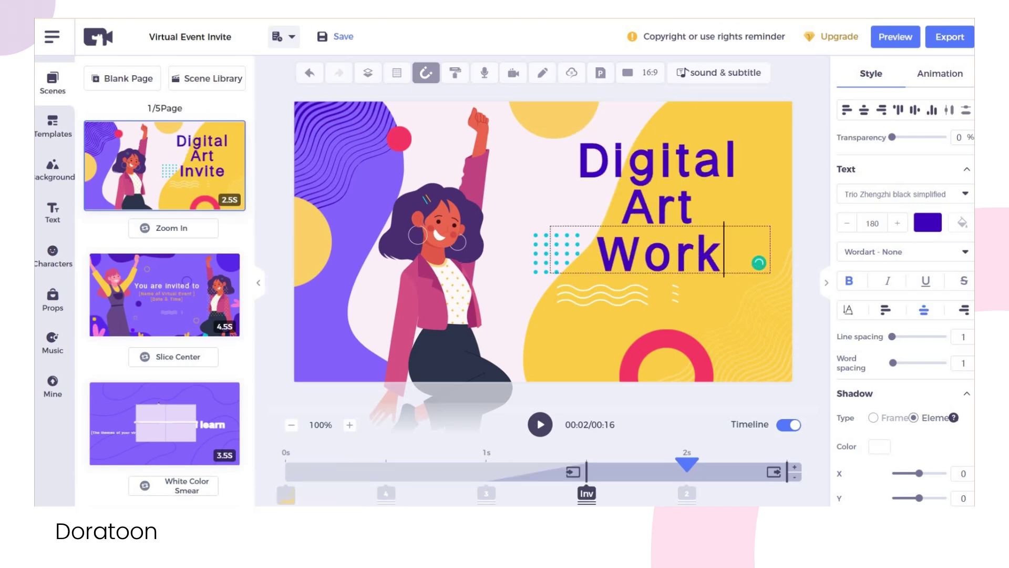
pyautogui.write('shop')
pyautogui.click(724, 180)
pyautogui.moveTo(751, 179); pyautogui.dragTo(718, 226)
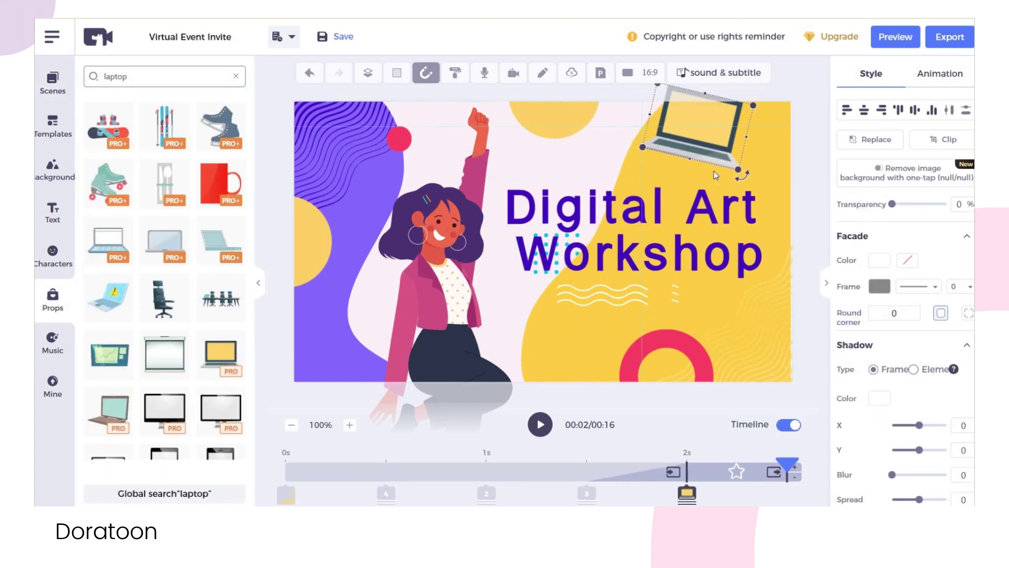
pyautogui.moveTo(714, 171); pyautogui.dragTo(761, 197)
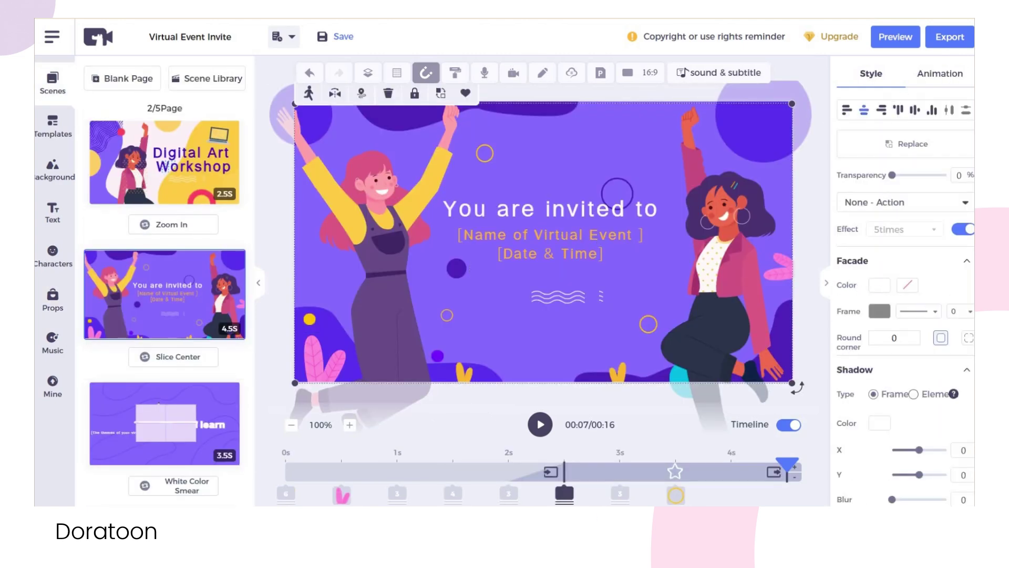
# Step: Check the invite page's animation and text colour settings, then preview the full video
pyautogui.click(962, 73)
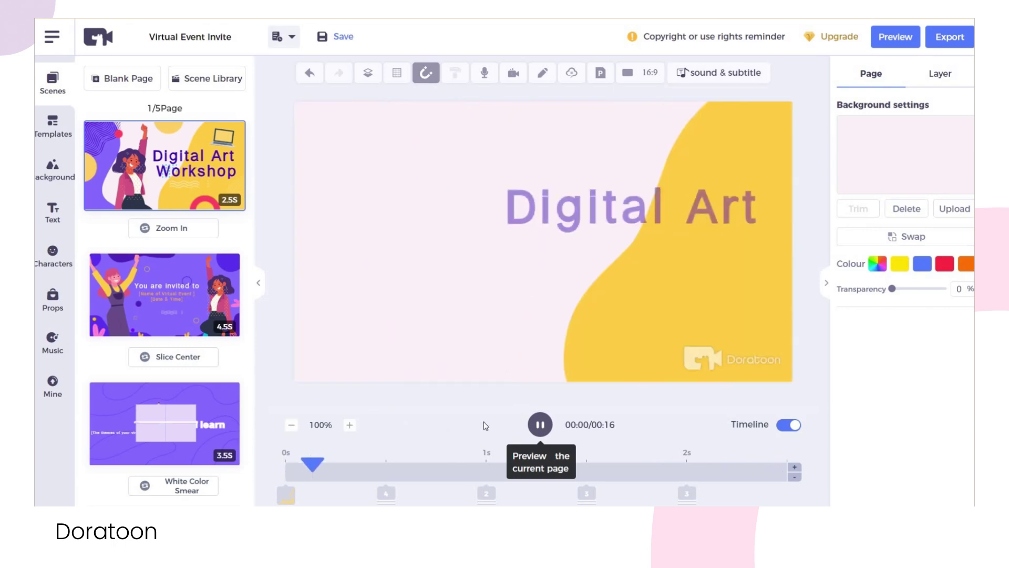
pyautogui.click(578, 206)
pyautogui.click(928, 141)
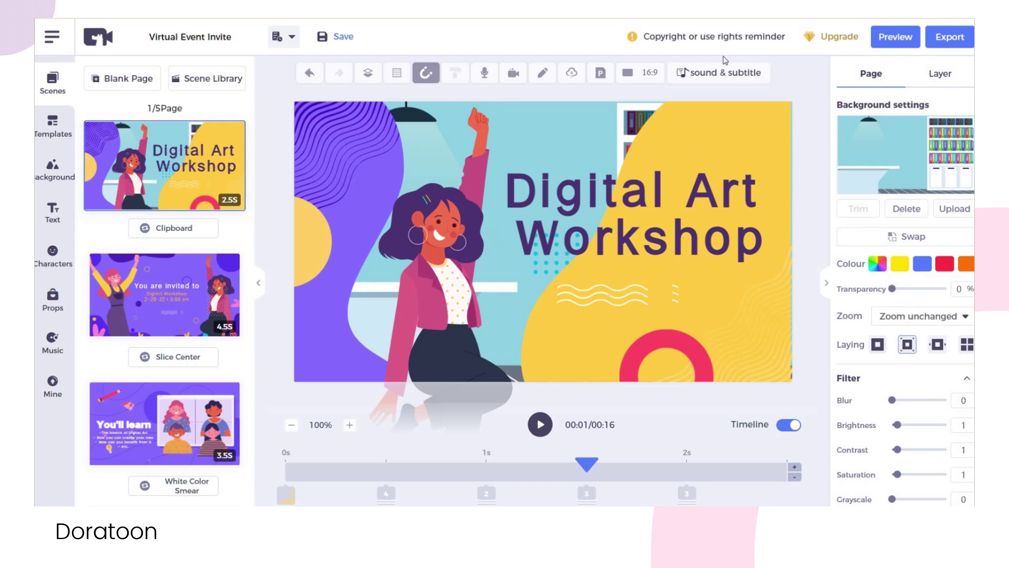
pyautogui.click(900, 36)
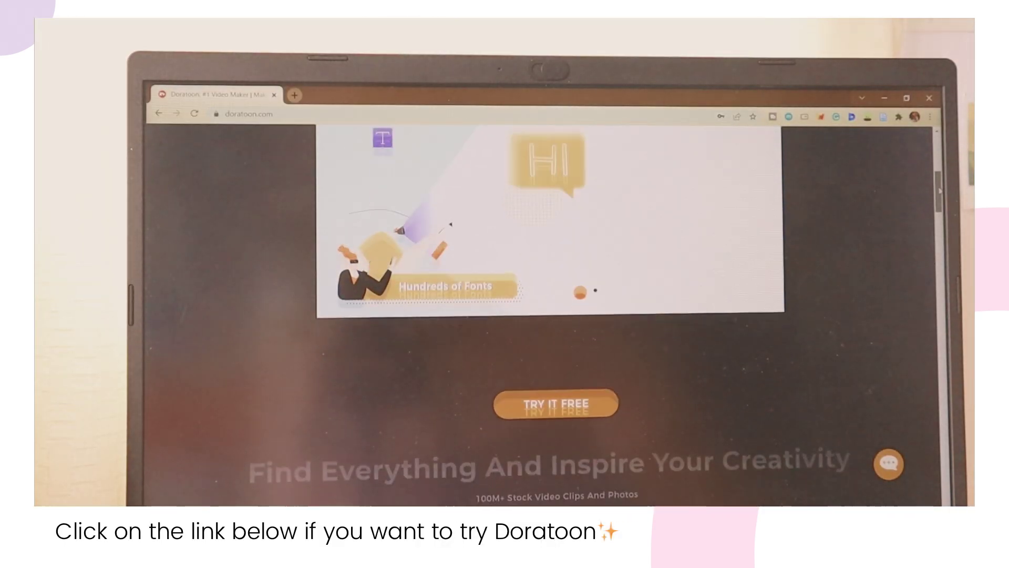
# Step: Scroll down the Doratoon homepage
pyautogui.scroll(-5, 547, 315)
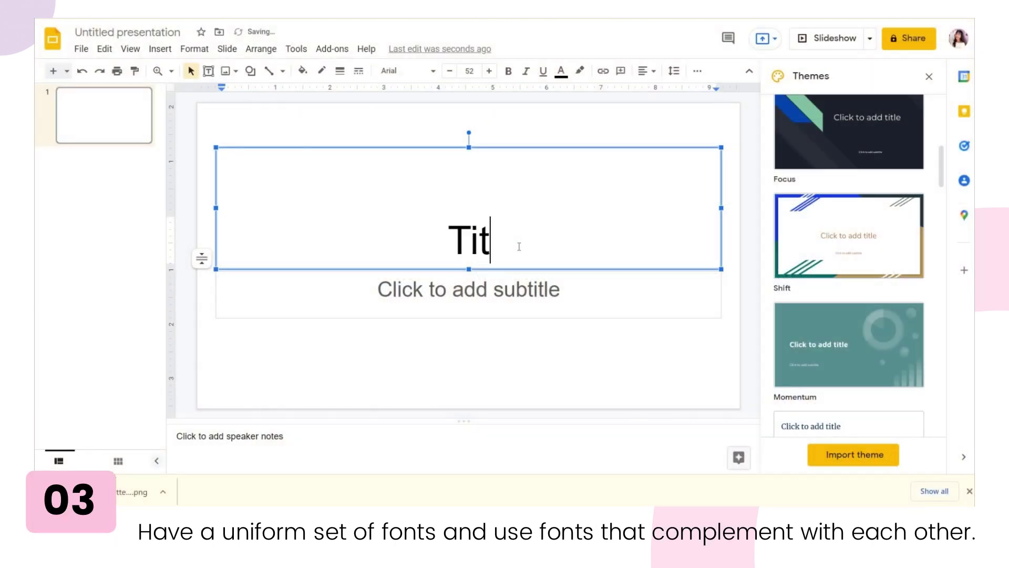
# Step: Enter the title 'Circulatory System' and the subtitle 'Biology 2'
pyautogui.write('le')
pyautogui.press('BackSpace')
pyautogui.press('BackSpace')
pyautogui.press('BackSpace')
pyautogui.press('BackSpace')
pyautogui.press('BackSpace')
pyautogui.write('Circulatory System')
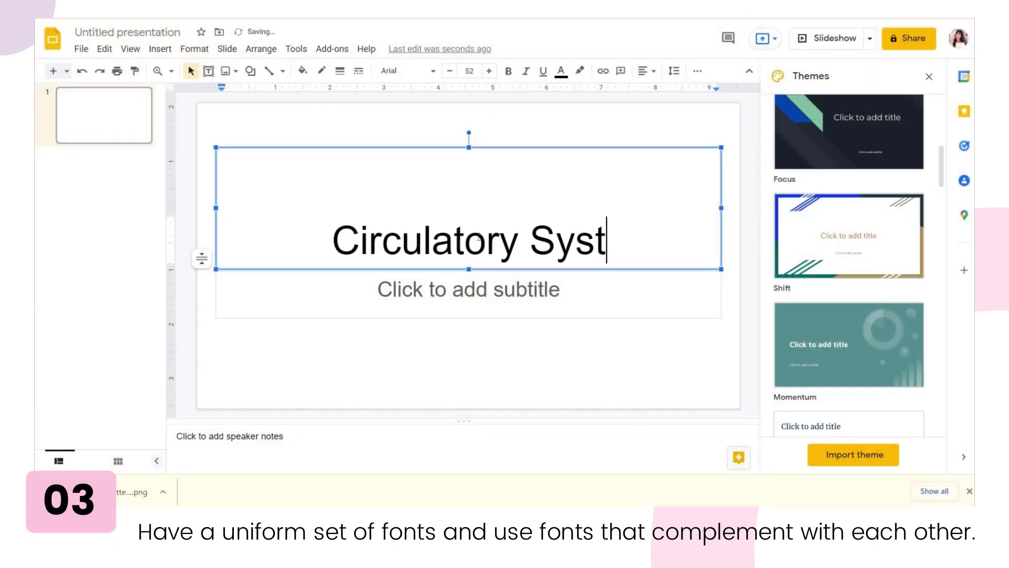
pyautogui.click(447, 294)
pyautogui.write('Biology 2')
pyautogui.click(313, 224)
pyautogui.hotkey('ctrl', 'a')
pyautogui.hotkey('ctrl', 'c')
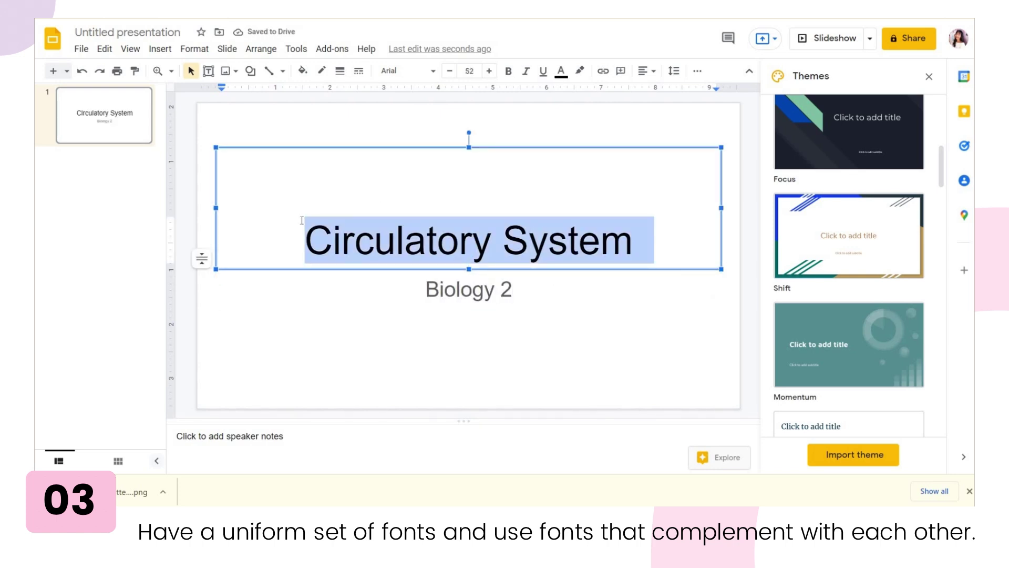
# Step: Add Spartan and other fonts via More fonts, and set the title in DM Serif Display
pyautogui.click(406, 74)
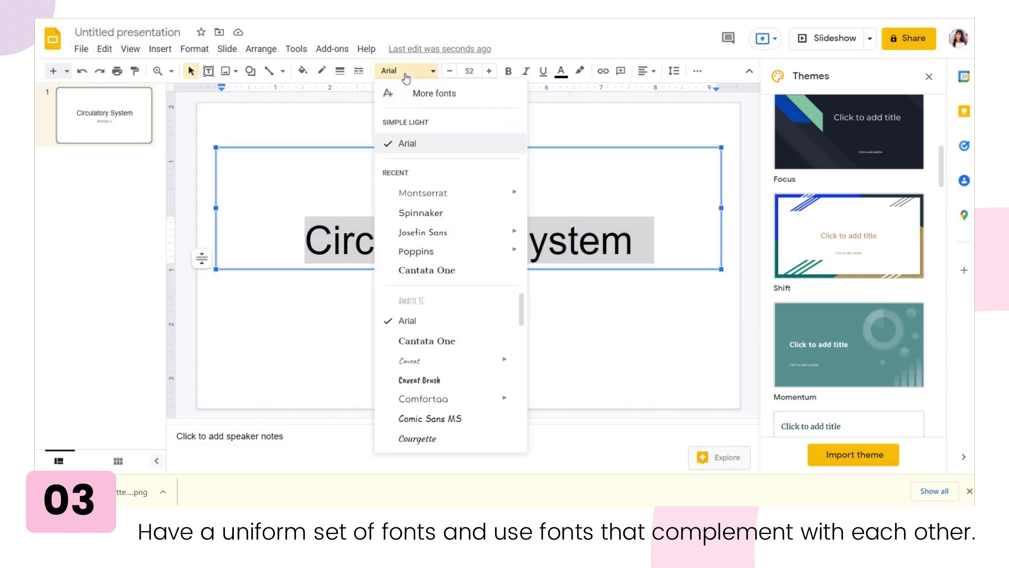
pyautogui.scroll(-5, 447, 316)
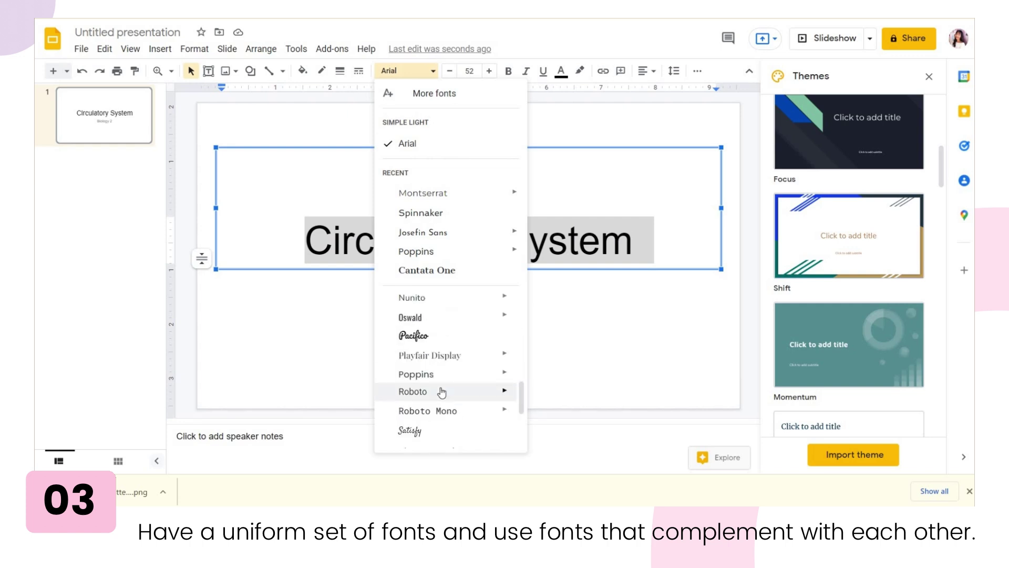
pyautogui.click(444, 99)
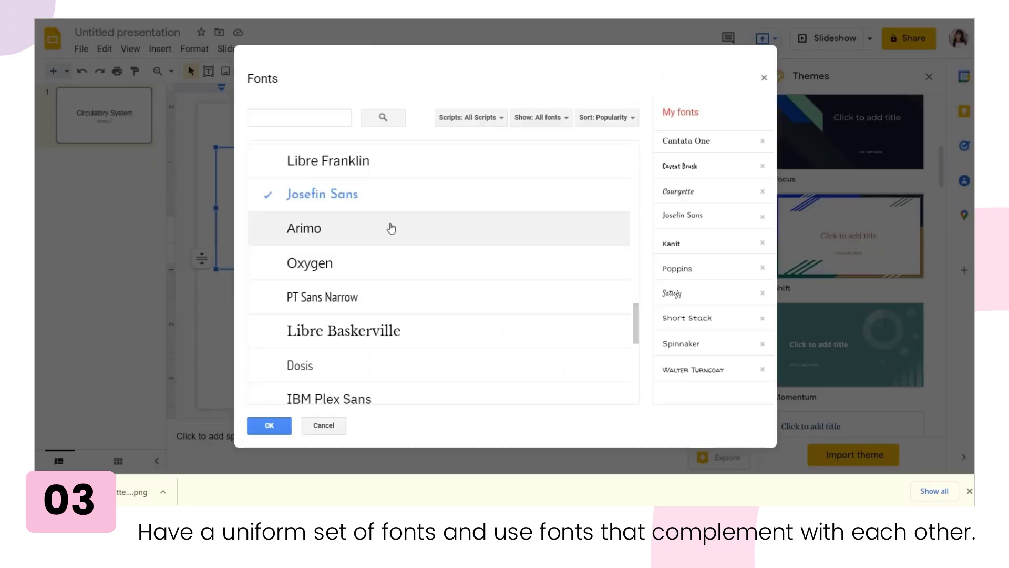
pyautogui.scroll(-5, 392, 225)
pyautogui.click(368, 256)
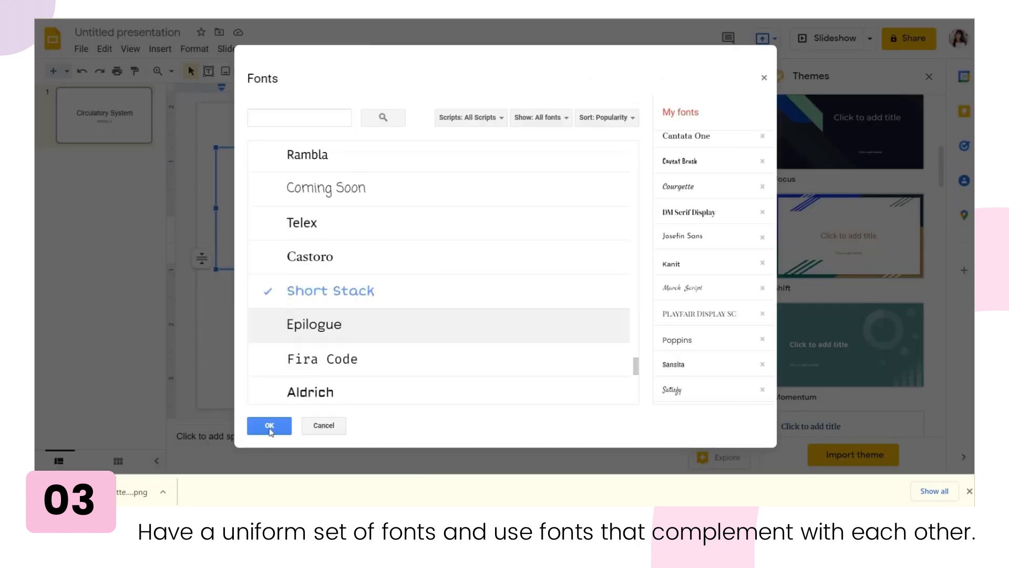
pyautogui.scroll(-2, 368, 315)
pyautogui.click(269, 426)
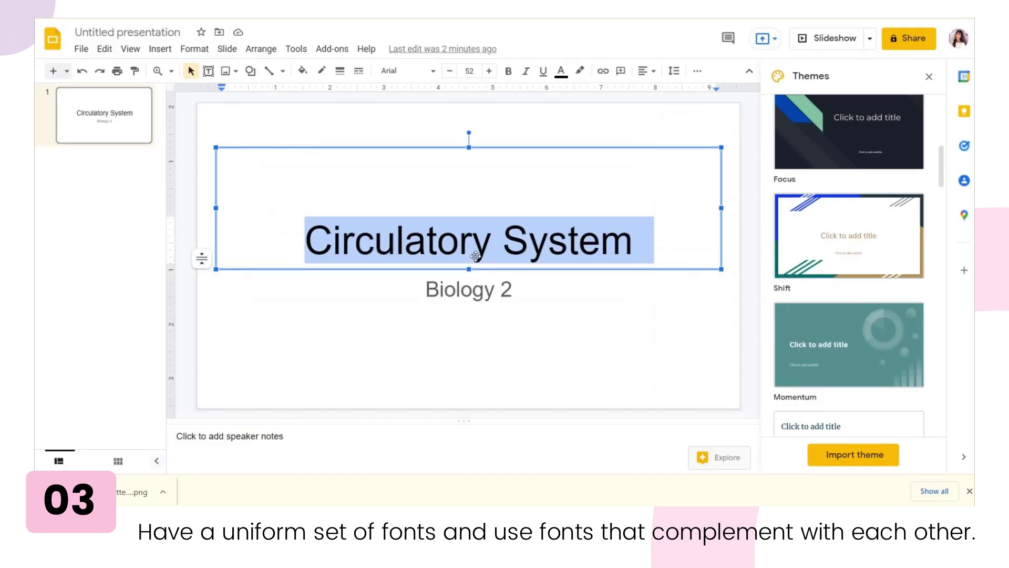
pyautogui.click(405, 70)
pyautogui.scroll(-2, 465, 394)
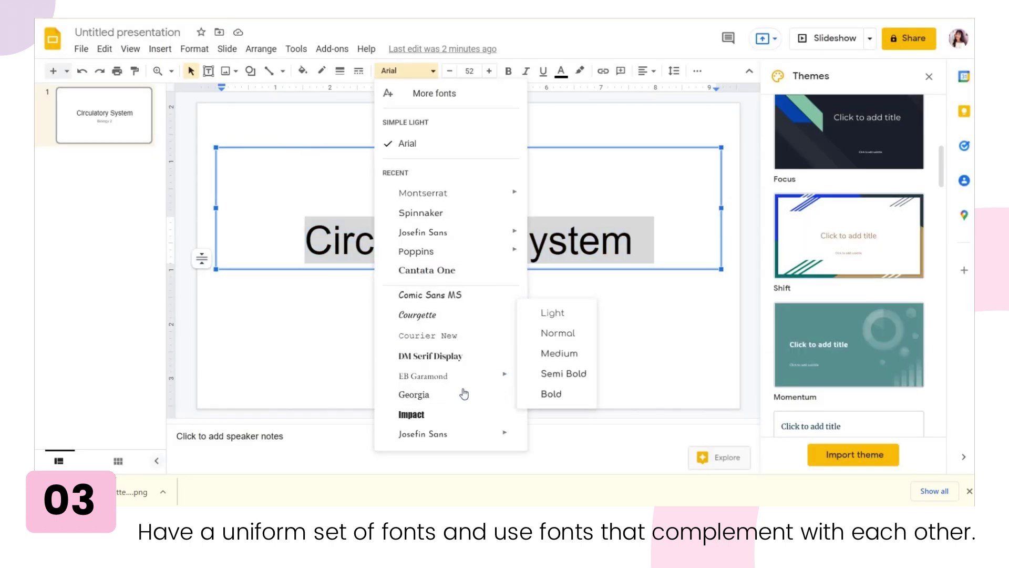
pyautogui.click(462, 356)
# Step: Change the subtitle font to March Script, then to Courier New
pyautogui.click(473, 289)
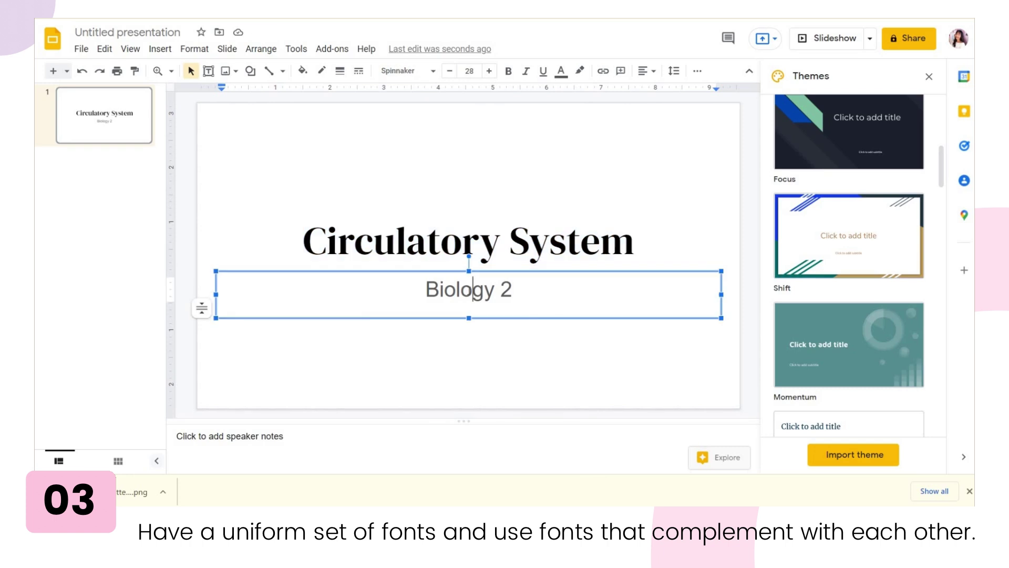
pyautogui.hotkey('ctrl', 'a')
pyautogui.click(402, 71)
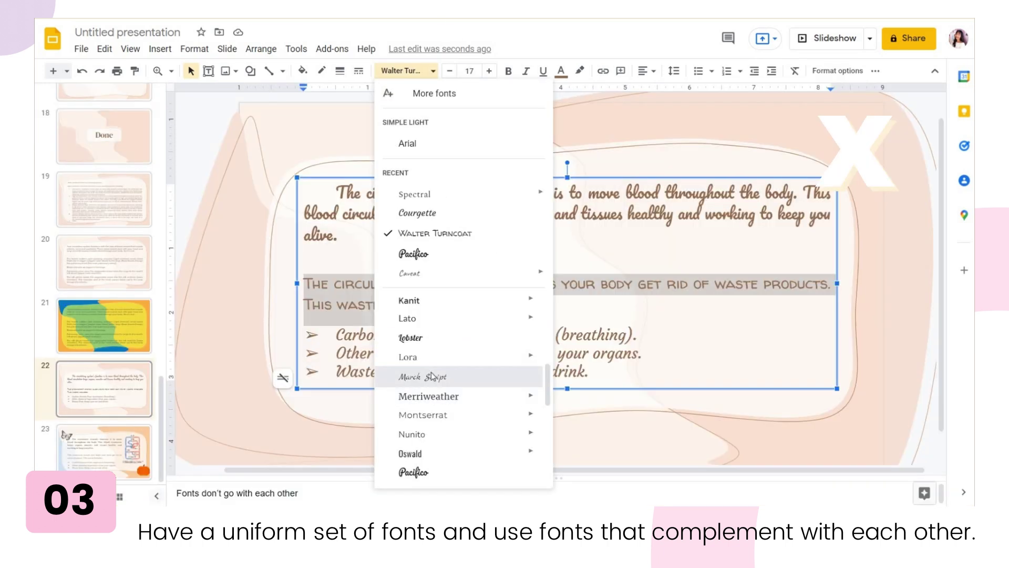
pyautogui.click(456, 378)
pyautogui.click(404, 70)
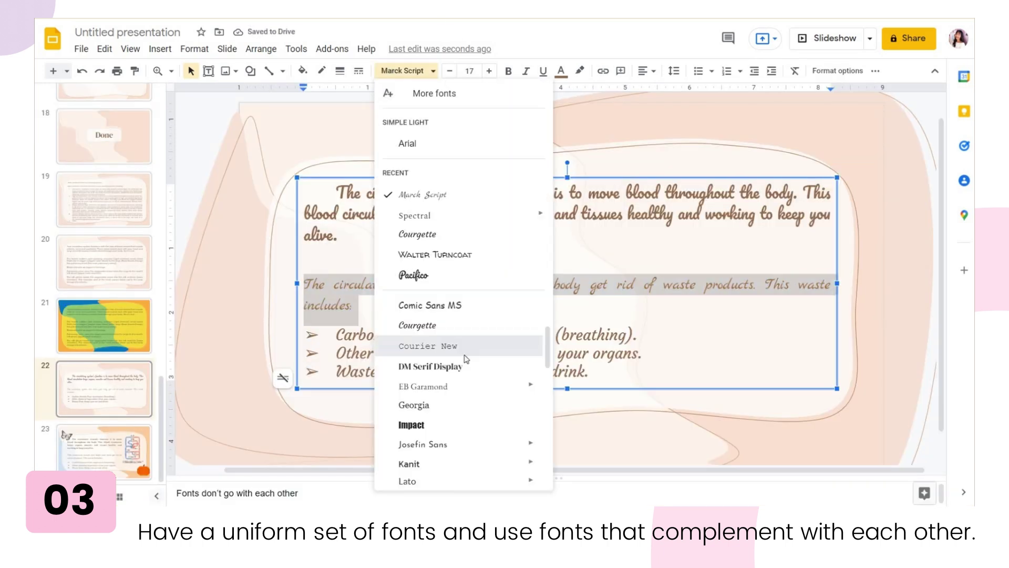
pyautogui.click(428, 346)
pyautogui.click(716, 314)
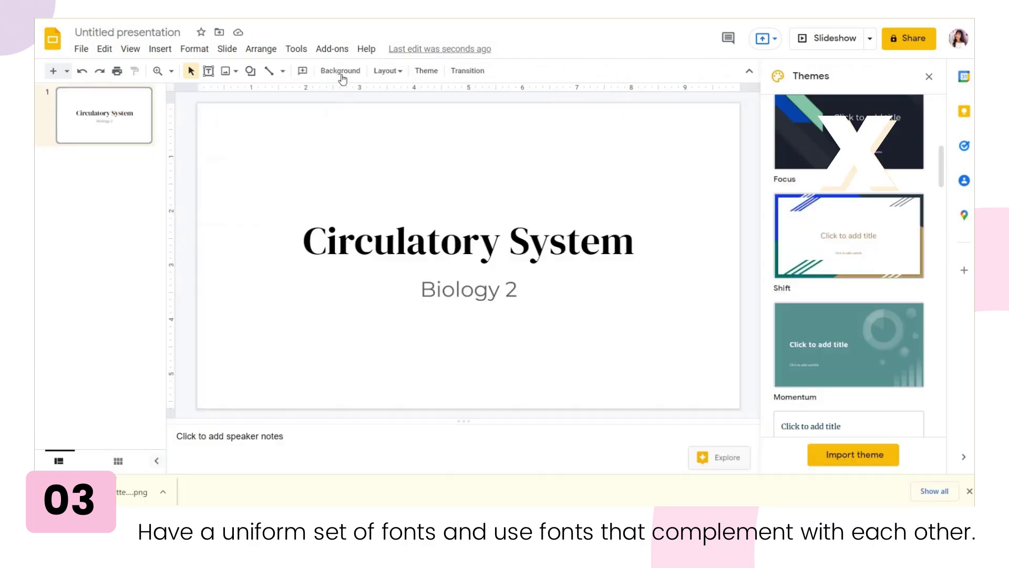
# Step: Apply custom colour BF9270 to the title text
pyautogui.click(340, 71)
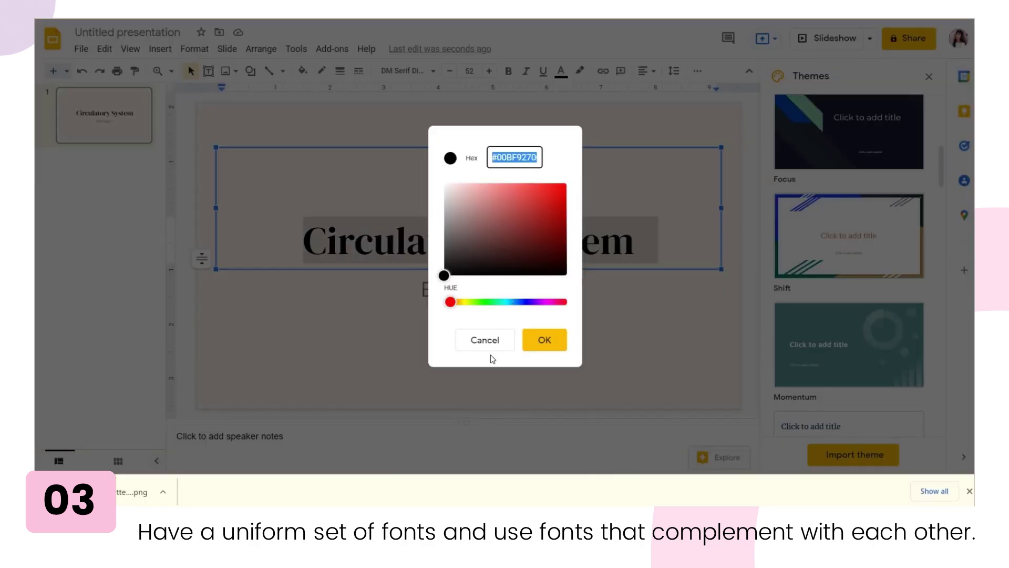
pyautogui.write('BF9270')
pyautogui.click(542, 340)
# Step: Insert 'Circulatory System' word art and place it above the existing title
pyautogui.click(525, 174)
pyautogui.press('Escape')
pyautogui.click(160, 49)
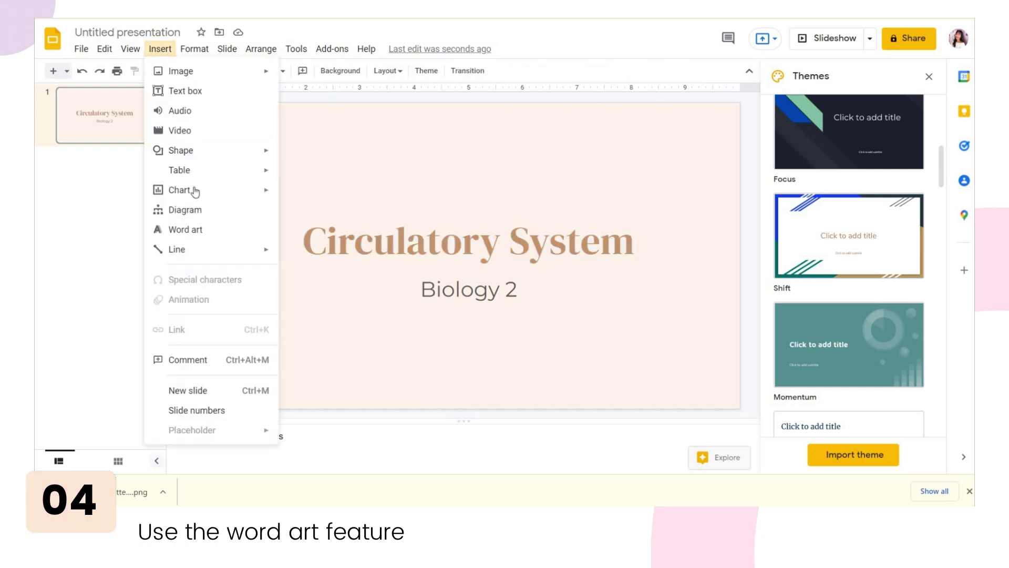
pyautogui.click(190, 230)
pyautogui.hotkey('ctrl', 'v')
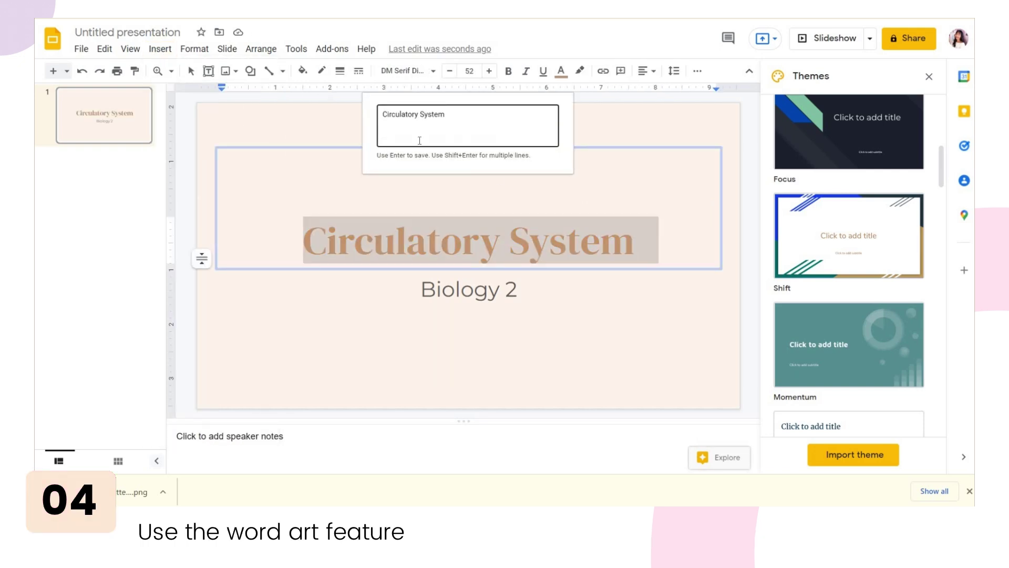
pyautogui.press('Return')
pyautogui.moveTo(466, 173); pyautogui.dragTo(428, 116)
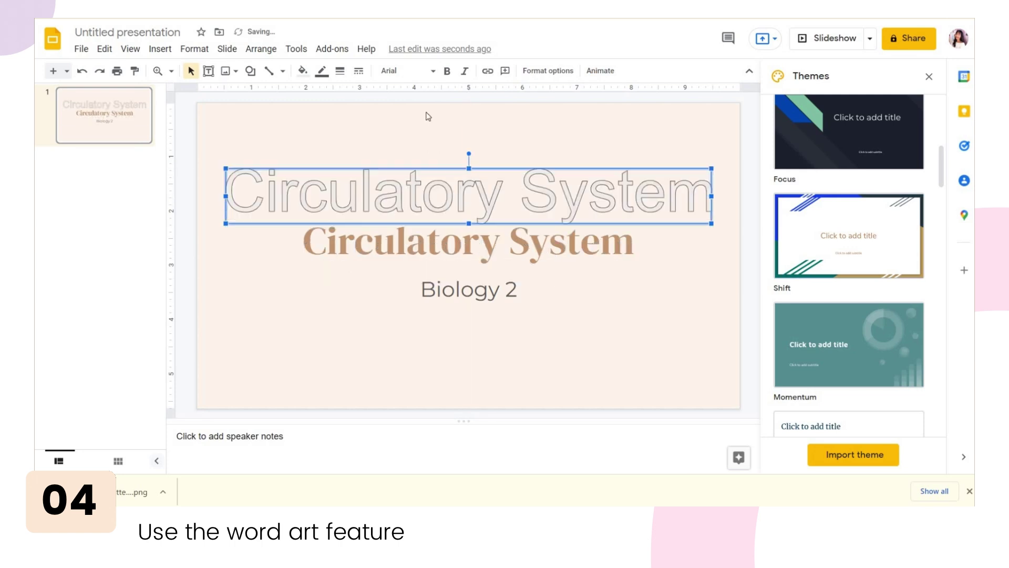
# Step: Style the word art in DM Serif Display with custom brown fill and a 3px #bf9270 outline
pyautogui.click(432, 70)
pyautogui.click(405, 132)
pyautogui.click(303, 71)
pyautogui.click(320, 169)
pyautogui.click(322, 70)
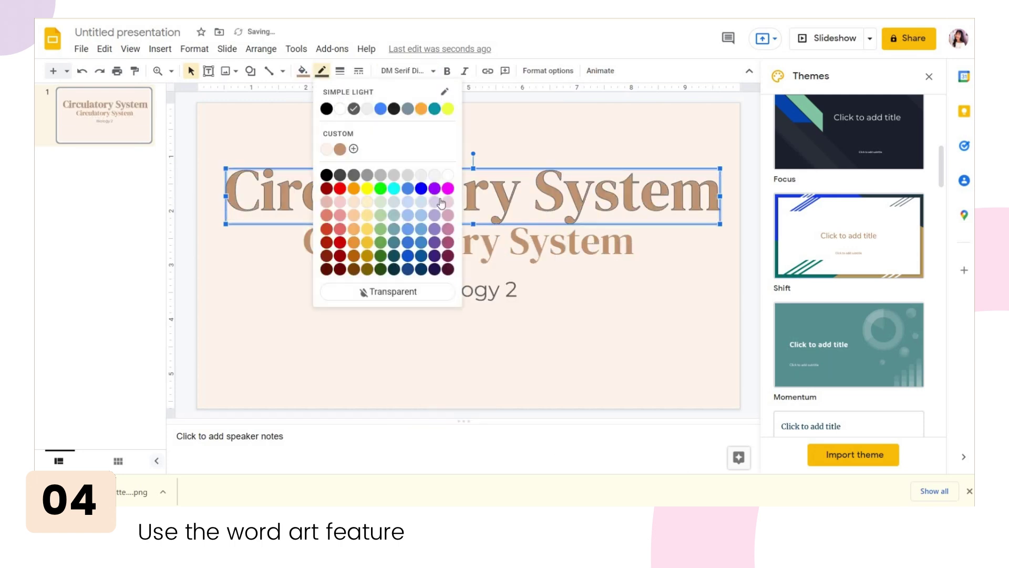
pyautogui.click(448, 174)
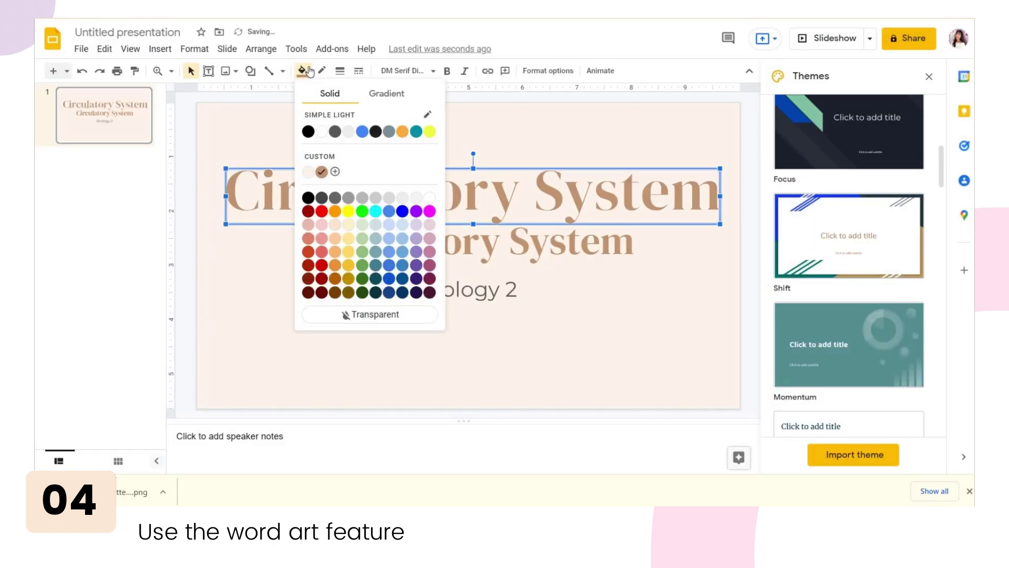
pyautogui.click(334, 171)
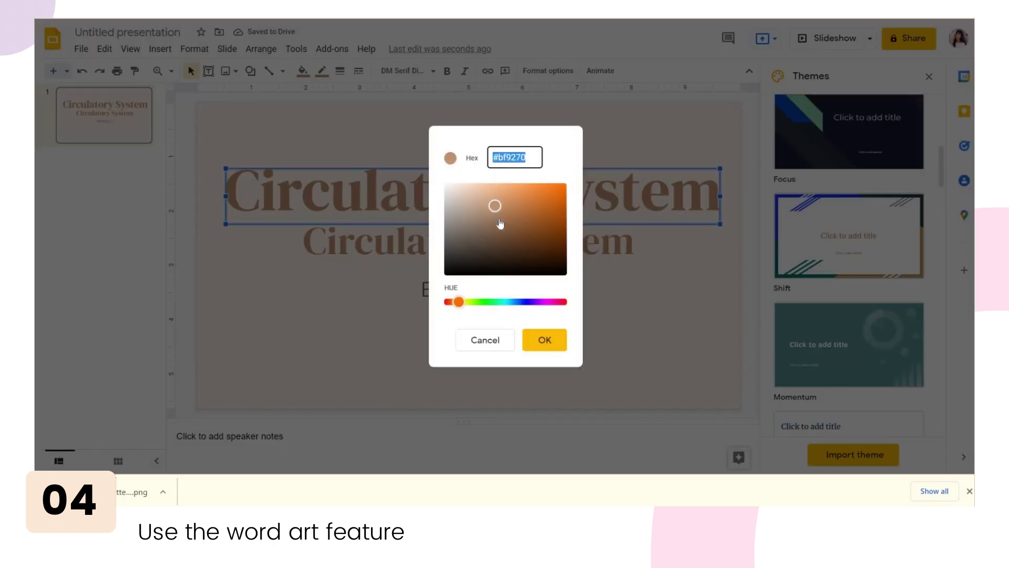
pyautogui.click(545, 340)
pyautogui.click(340, 71)
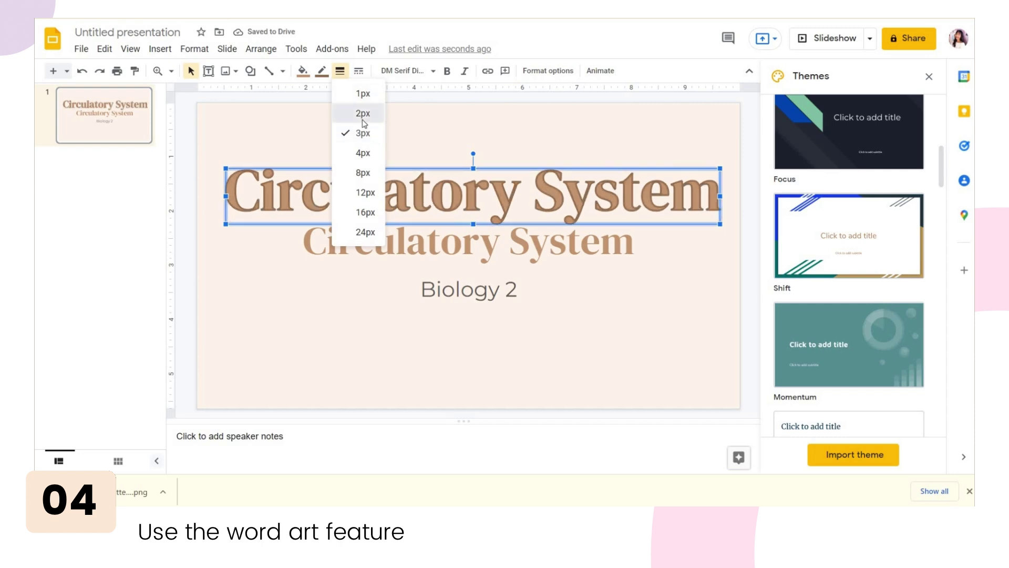
pyautogui.click(365, 132)
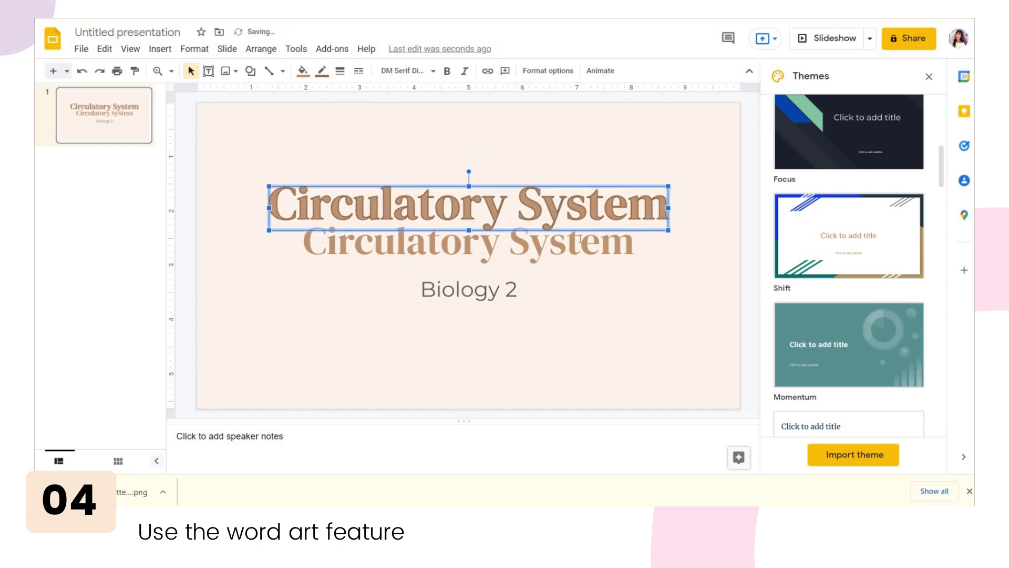
# Step: Delete the original title text, centre the word art and give the copy a custom fill
pyautogui.click(551, 241)
pyautogui.tripleClick(591, 255)
pyautogui.press('BackSpace')
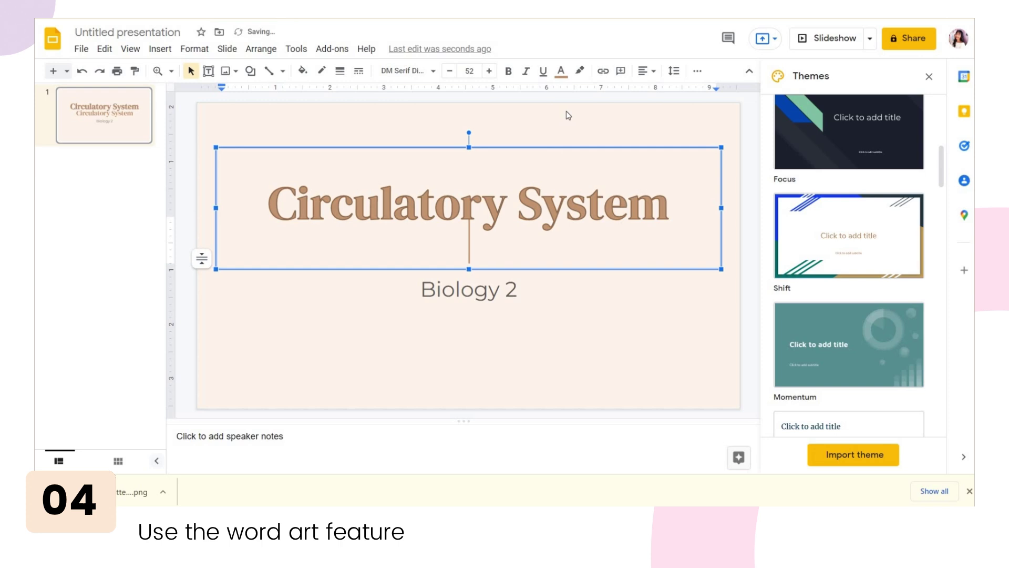
pyautogui.moveTo(523, 213); pyautogui.dragTo(548, 248)
pyautogui.click(303, 70)
pyautogui.click(333, 168)
pyautogui.rightClick(468, 240)
pyautogui.press('Escape')
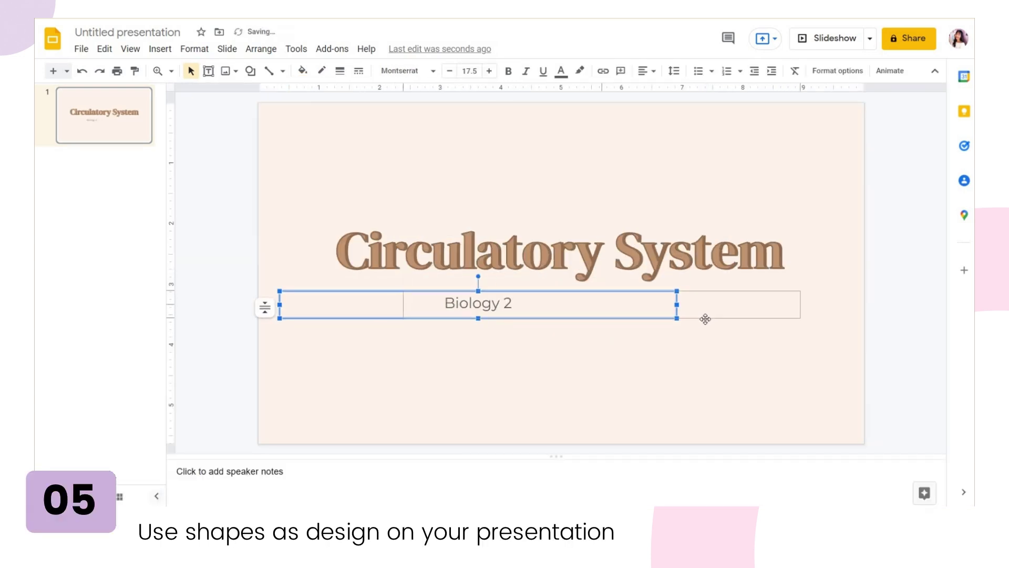
# Step: Draw a closed-curve blob at the top-left with #ffe2d2 peach fill and duplicate it
pyautogui.press('Escape')
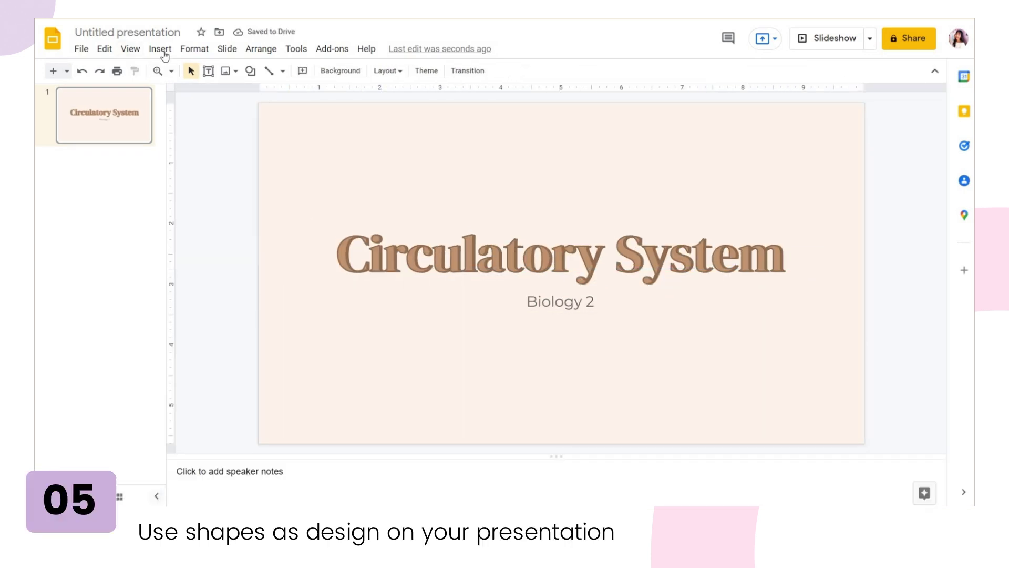
pyautogui.click(283, 70)
pyautogui.click(290, 174)
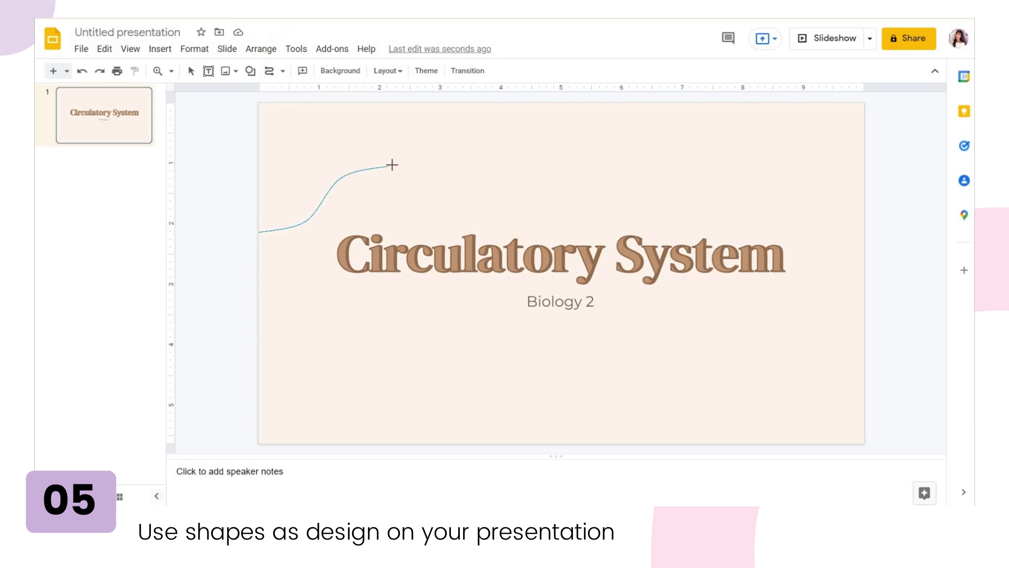
pyautogui.click(304, 98)
pyautogui.click(259, 231)
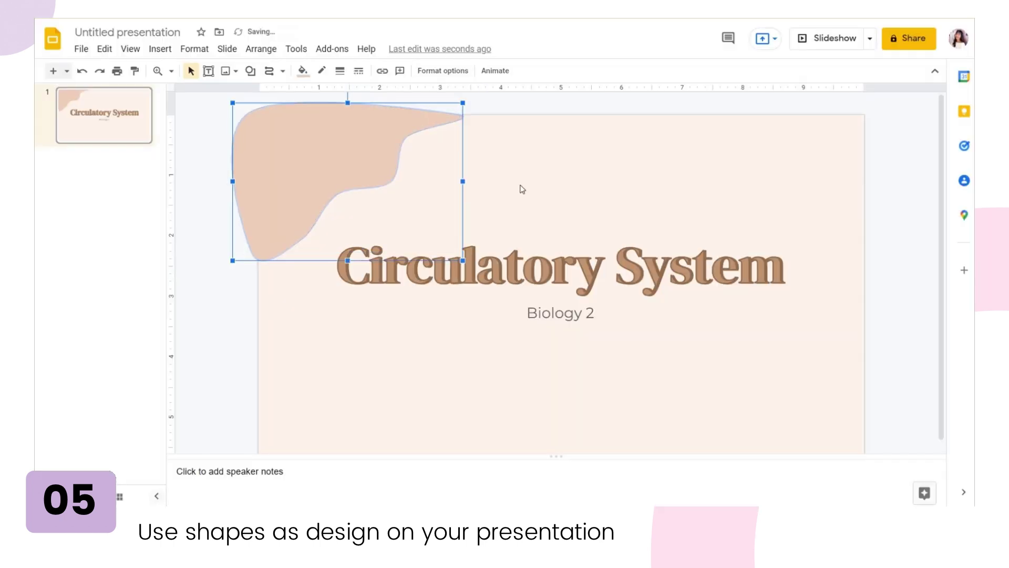
pyautogui.click(475, 119)
pyautogui.click(317, 139)
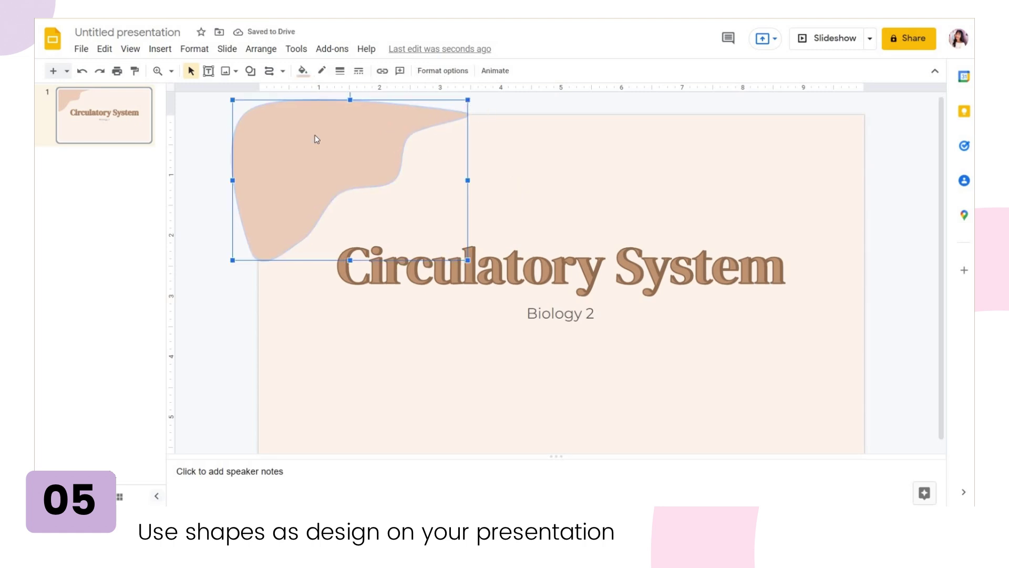
pyautogui.hotkey('ctrl', 'd')
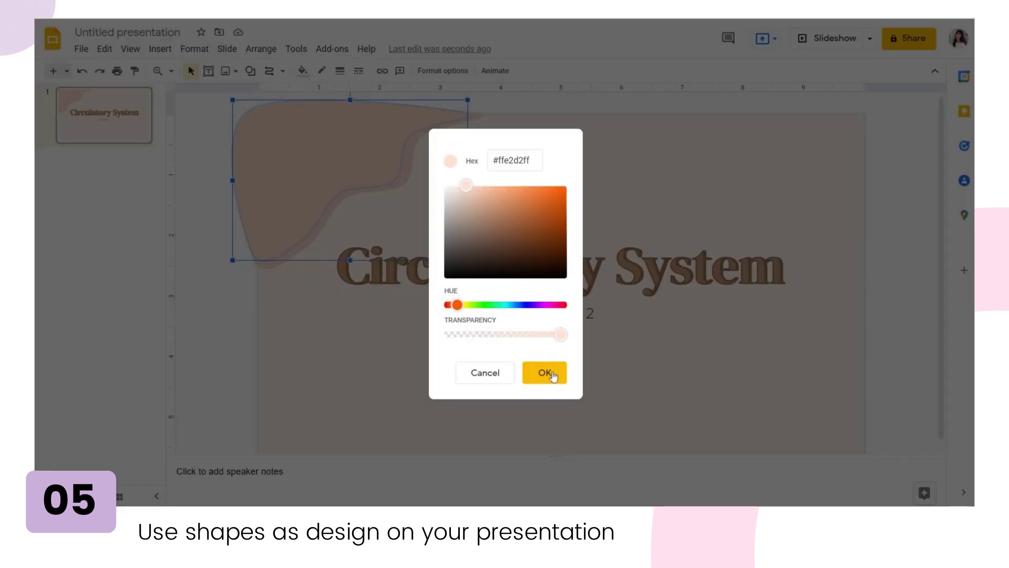
pyautogui.click(629, 168)
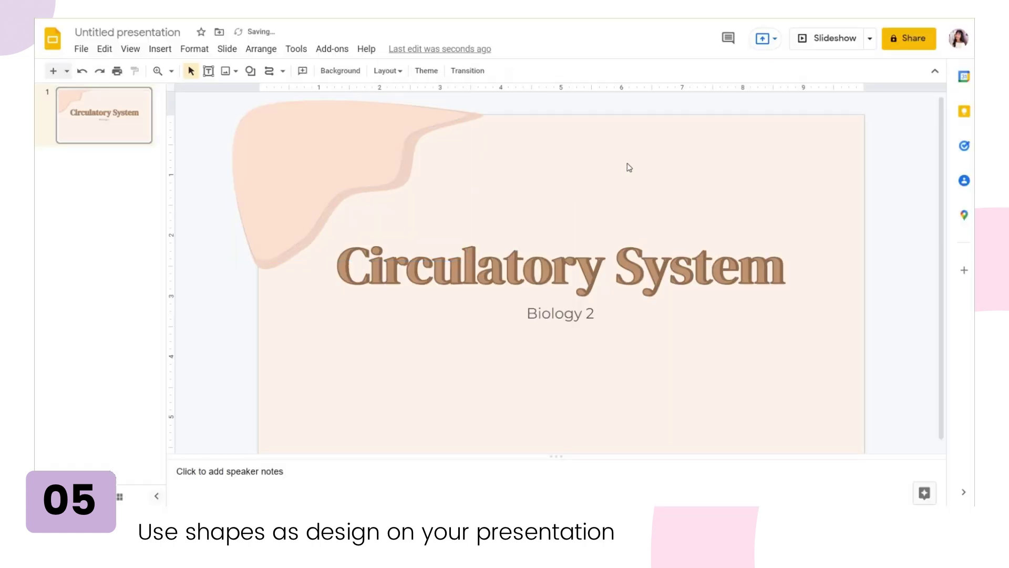
# Step: Move the blob copy to the bottom-right corner and rotate it 180°
pyautogui.click(294, 127)
pyautogui.moveTo(288, 131); pyautogui.dragTo(737, 421)
pyautogui.click(732, 281)
pyautogui.click(775, 313)
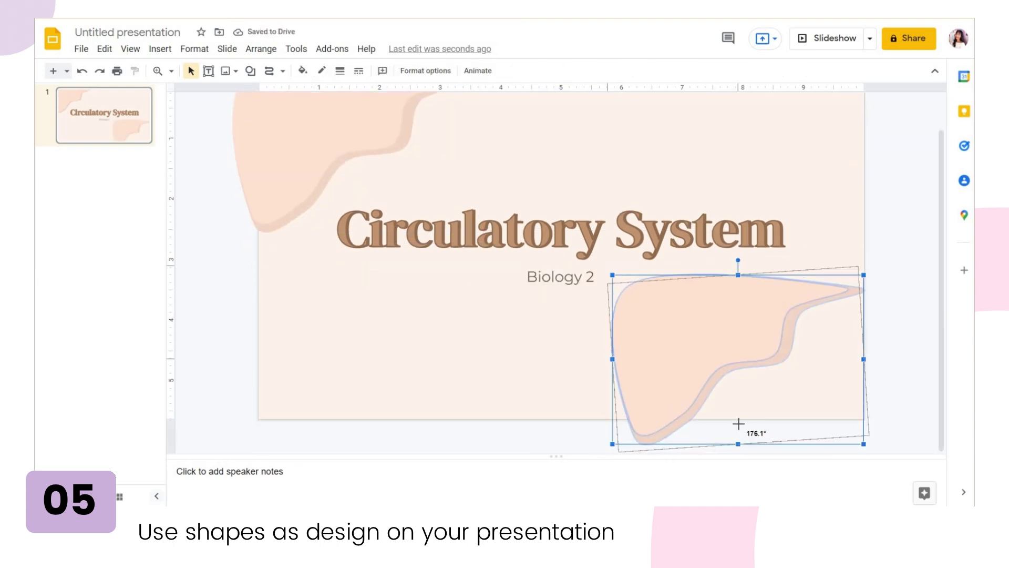
pyautogui.moveTo(837, 330); pyautogui.dragTo(837, 330)
pyautogui.click(876, 306)
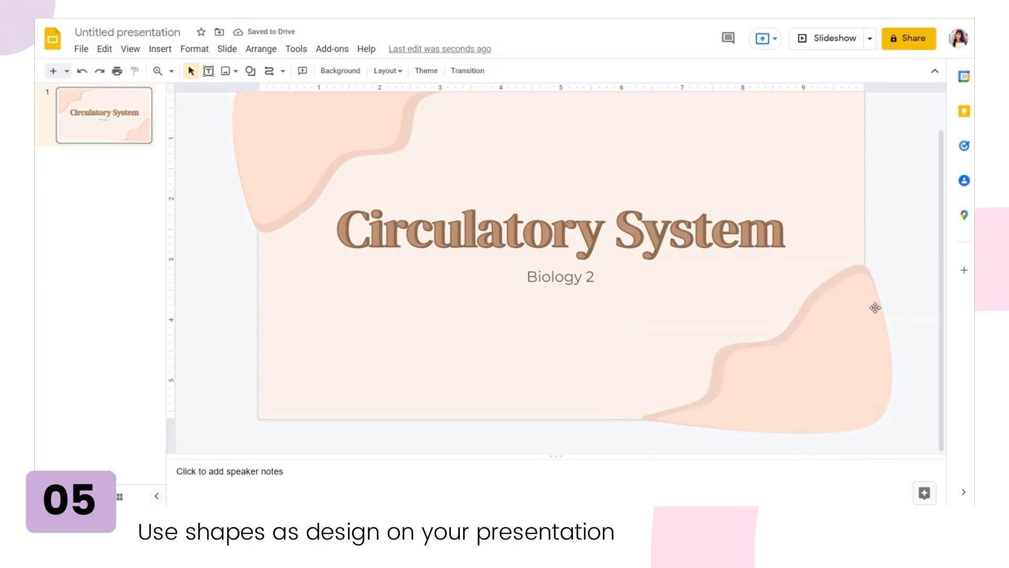
pyautogui.scroll(1, 877, 306)
pyautogui.click(160, 49)
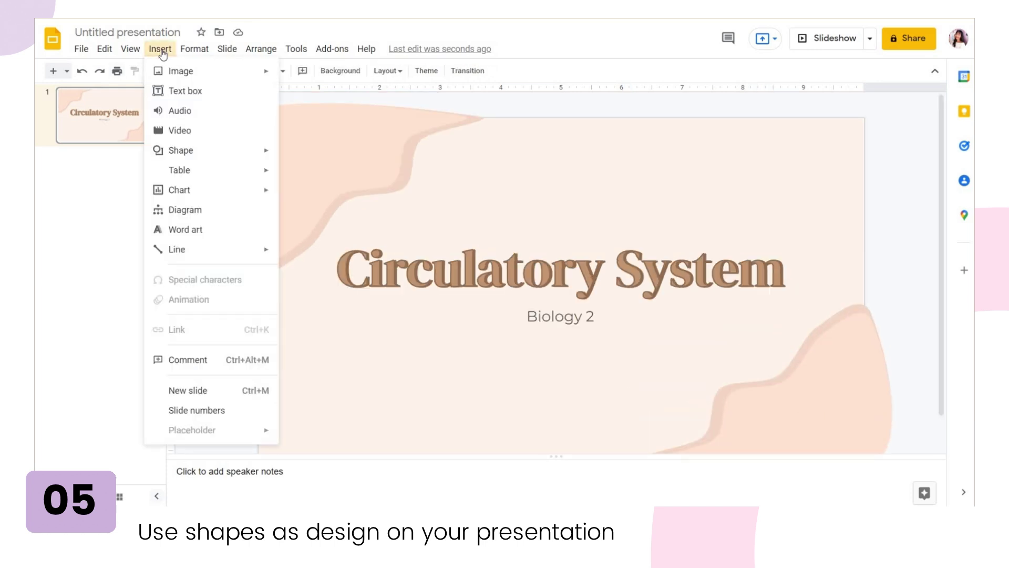
# Step: Insert the brain diagram from a 'circulatory system' image search, enlarged and moved left
pyautogui.moveTo(180, 71)
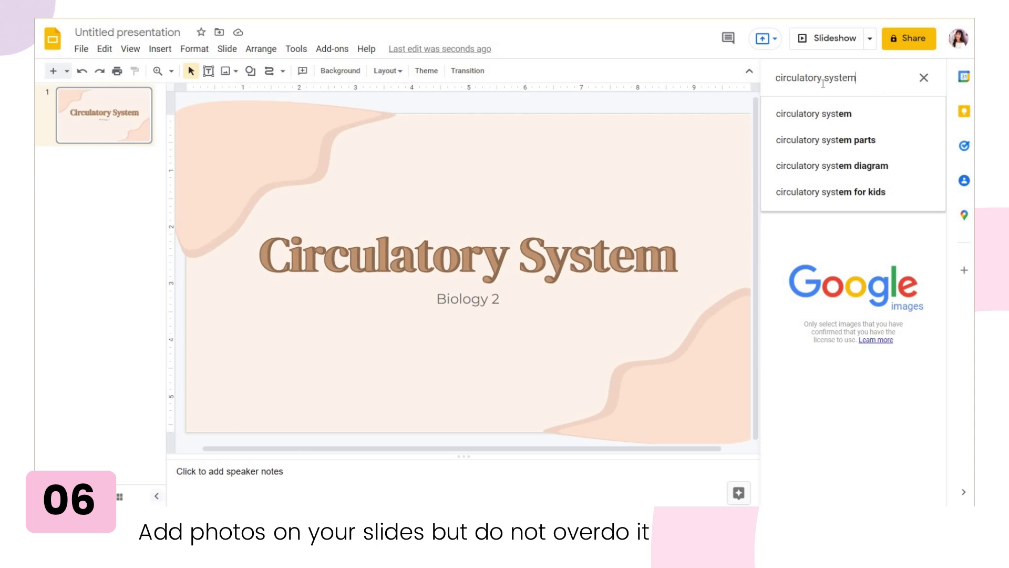
pyautogui.press('Return')
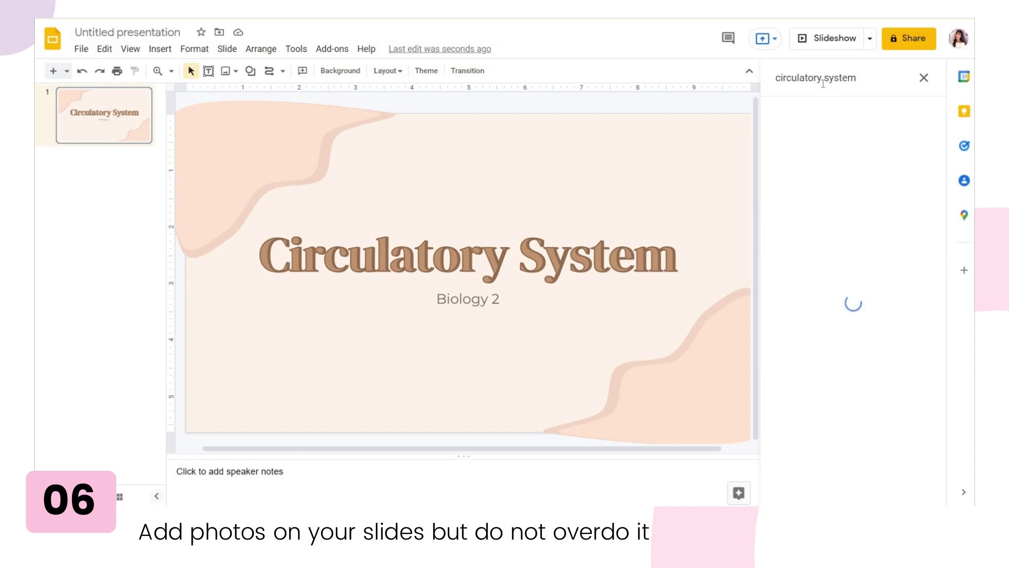
pyautogui.scroll(-4, 881, 290)
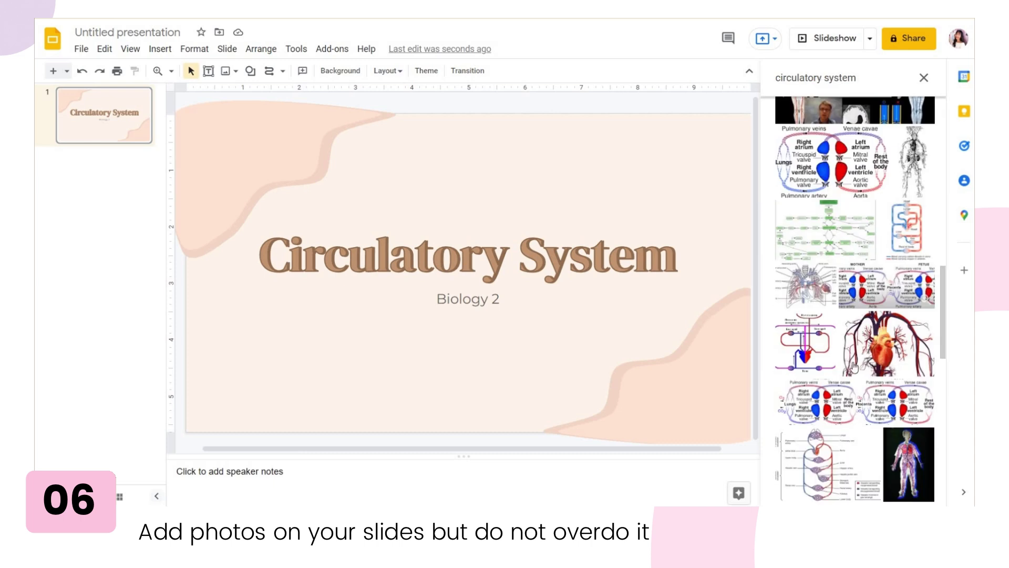
pyautogui.scroll(-10, 854, 366)
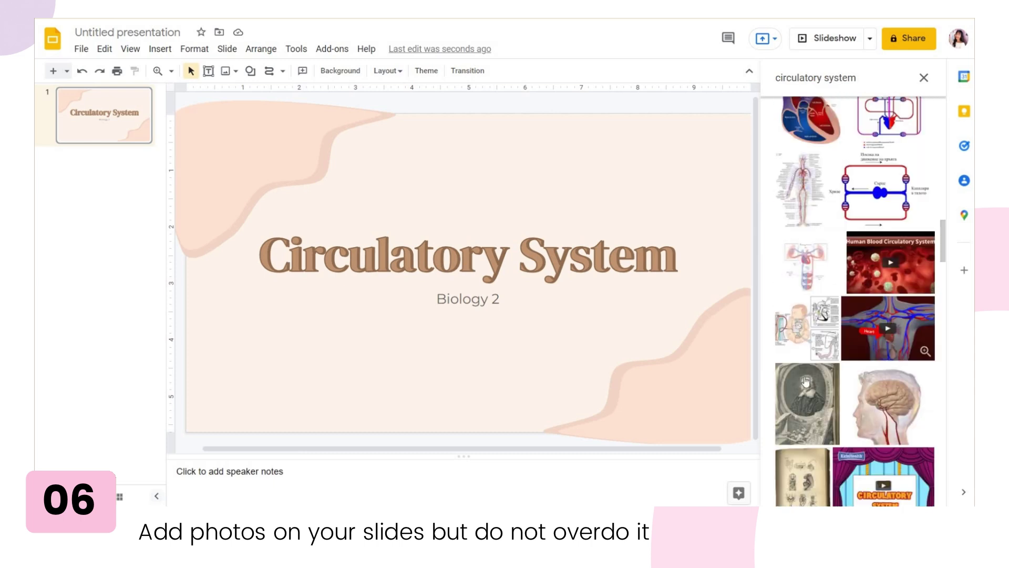
pyautogui.click(889, 405)
pyautogui.click(913, 491)
pyautogui.moveTo(725, 319); pyautogui.dragTo(726, 327)
pyautogui.moveTo(486, 361); pyautogui.dragTo(375, 375)
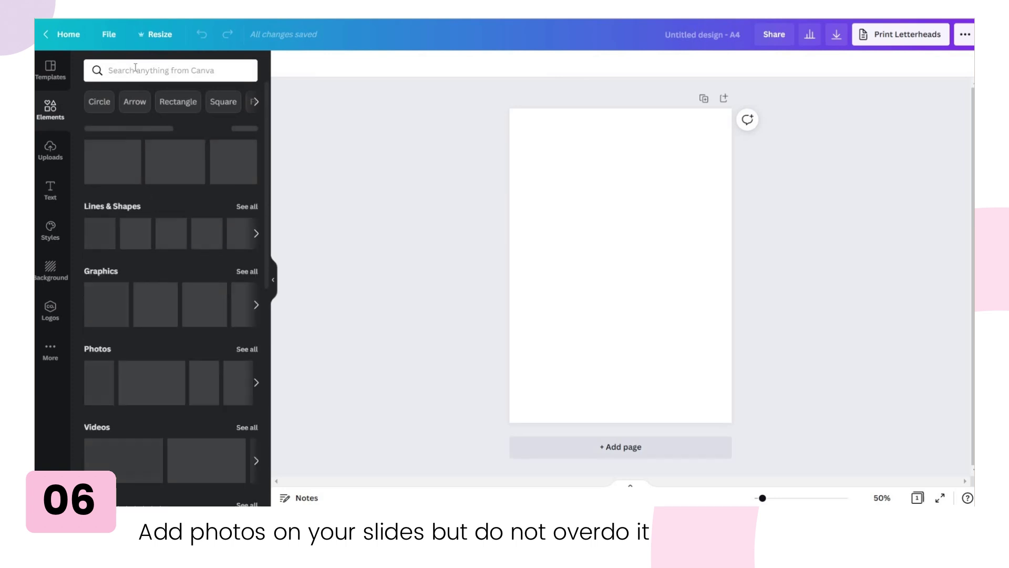
# Step: Search Canva's design elements for 'circulatory s' graphics
pyautogui.click(135, 69)
pyautogui.write('circulatory s')
pyautogui.click(118, 122)
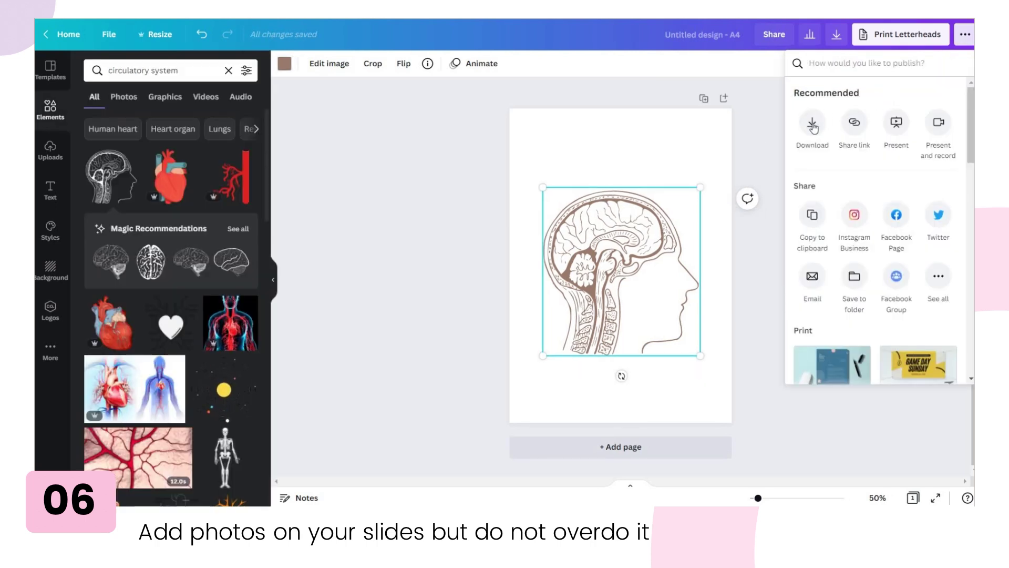
# Step: Download the brain design from Canva as a PNG with a transparent background
pyautogui.click(813, 127)
pyautogui.click(799, 244)
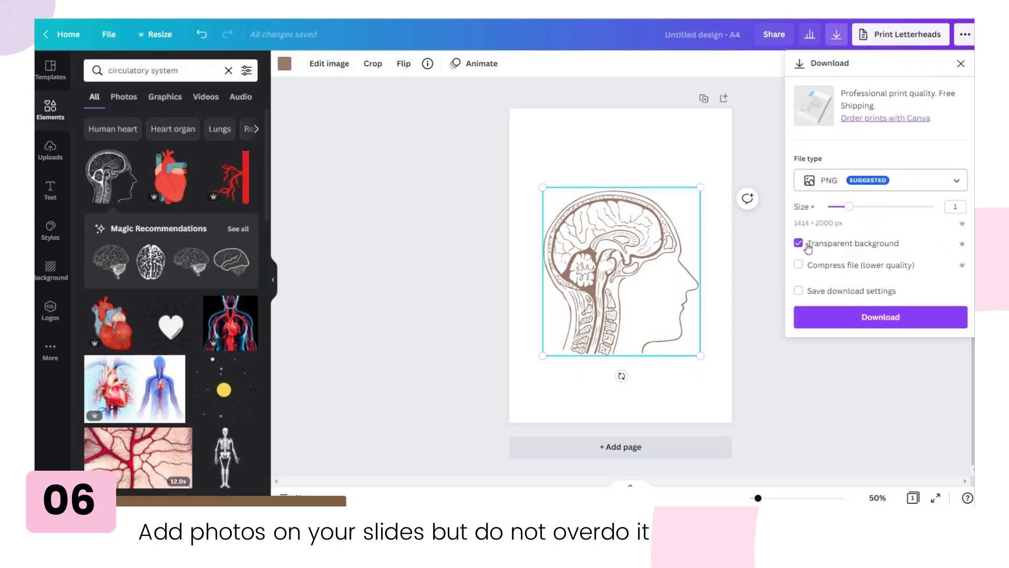
pyautogui.click(917, 318)
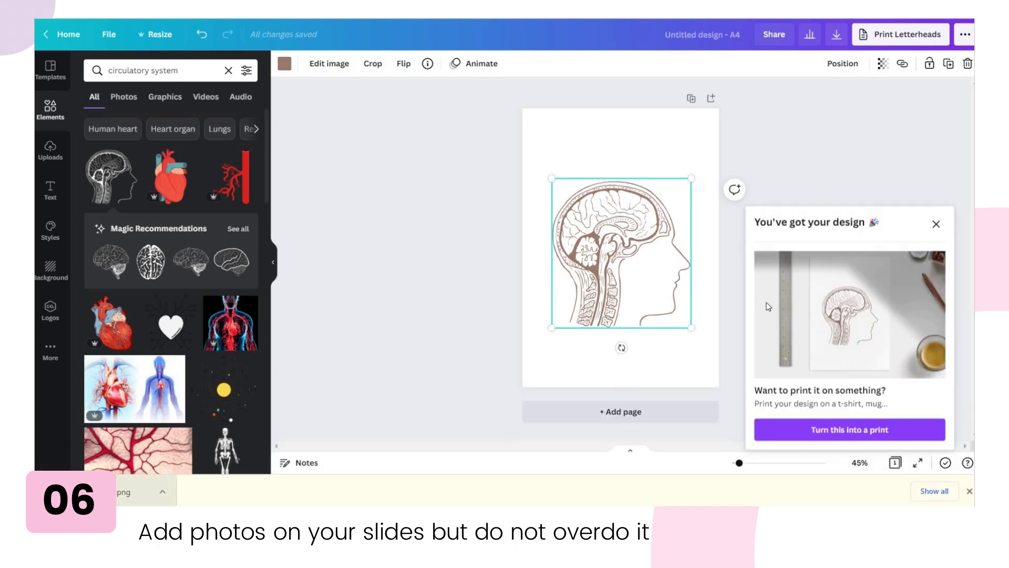
pyautogui.click(937, 225)
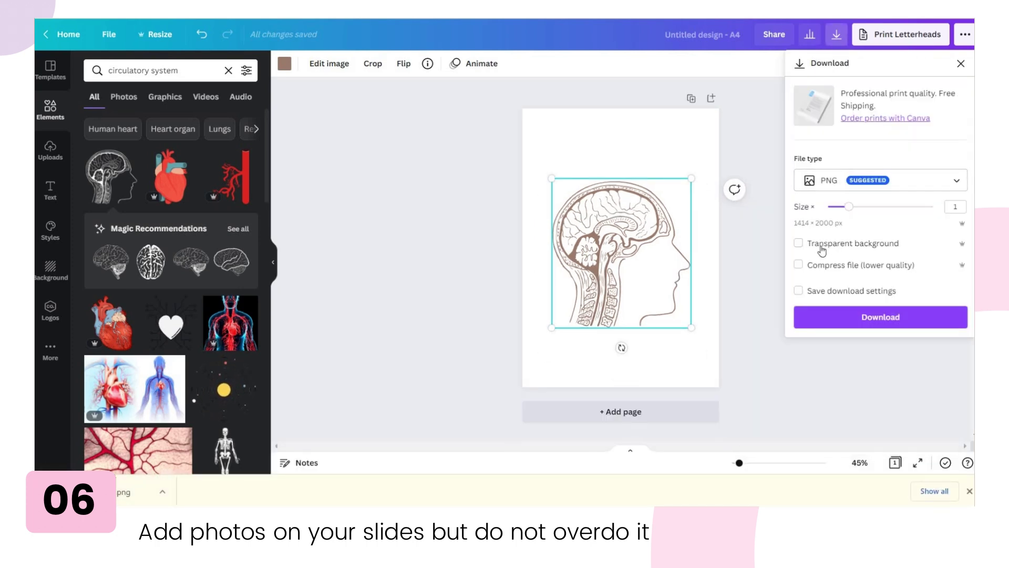
pyautogui.click(875, 318)
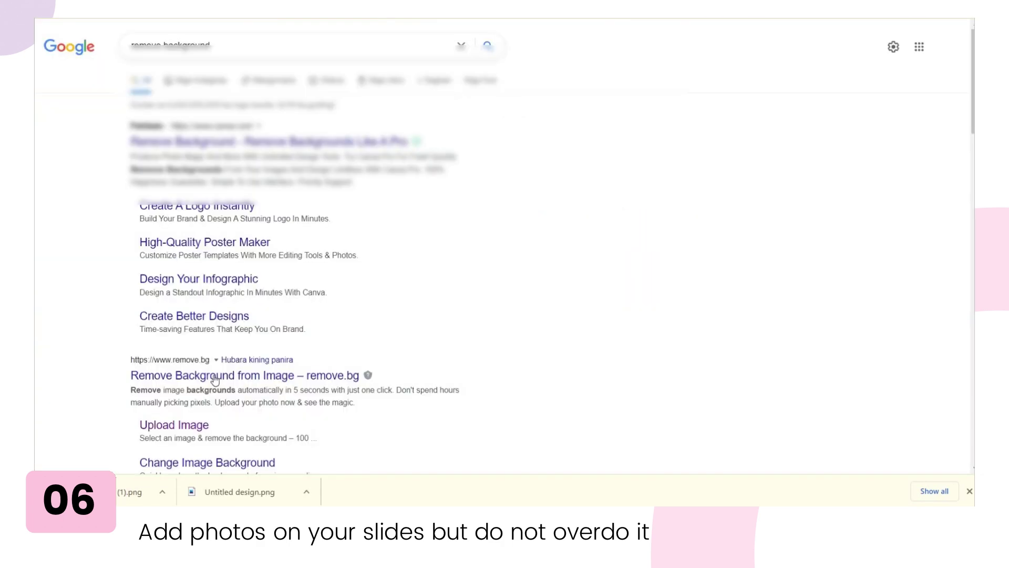
# Step: Download the background-removed brain from remove.bg and move the inserted image left and down
pyautogui.click(225, 379)
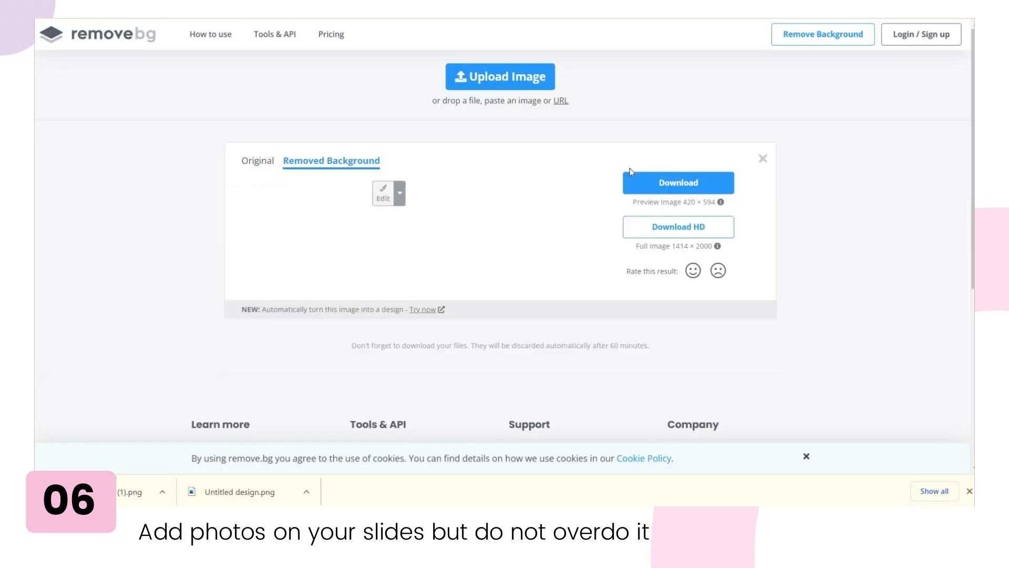
pyautogui.click(665, 246)
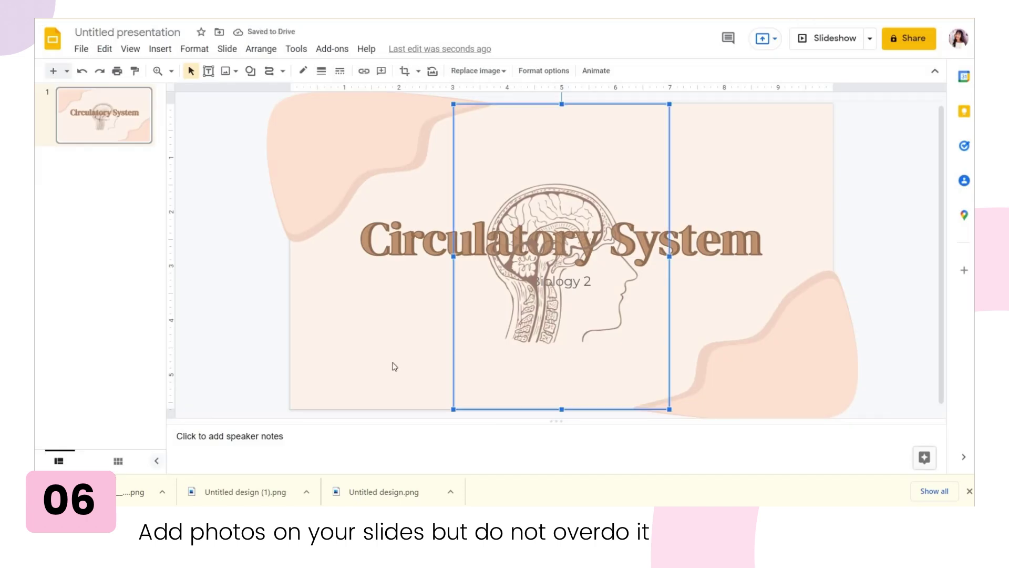
pyautogui.moveTo(651, 110); pyautogui.dragTo(472, 170)
# Step: Enlarge the brain image, shift it left and raise its transparency in Format options
pyautogui.moveTo(546, 111); pyautogui.dragTo(545, 98)
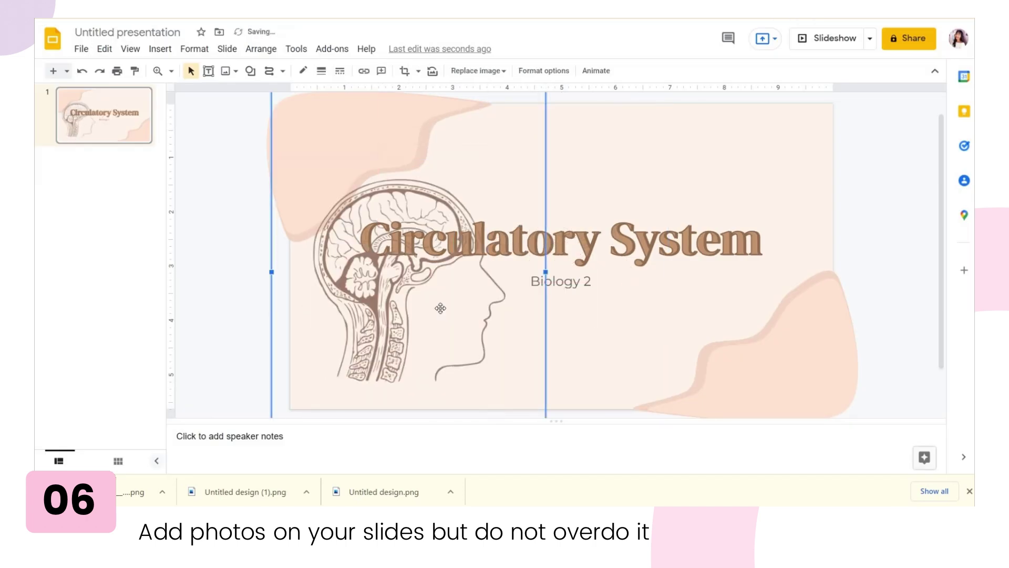
pyautogui.moveTo(525, 236); pyautogui.dragTo(490, 237)
pyautogui.click(547, 70)
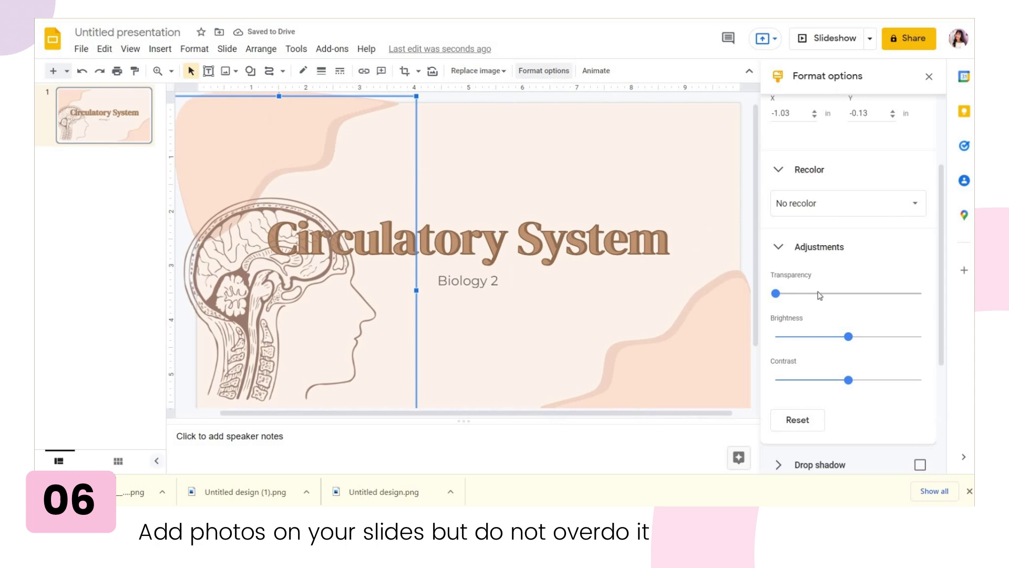
pyautogui.moveTo(843, 298); pyautogui.dragTo(868, 297)
pyautogui.click(377, 130)
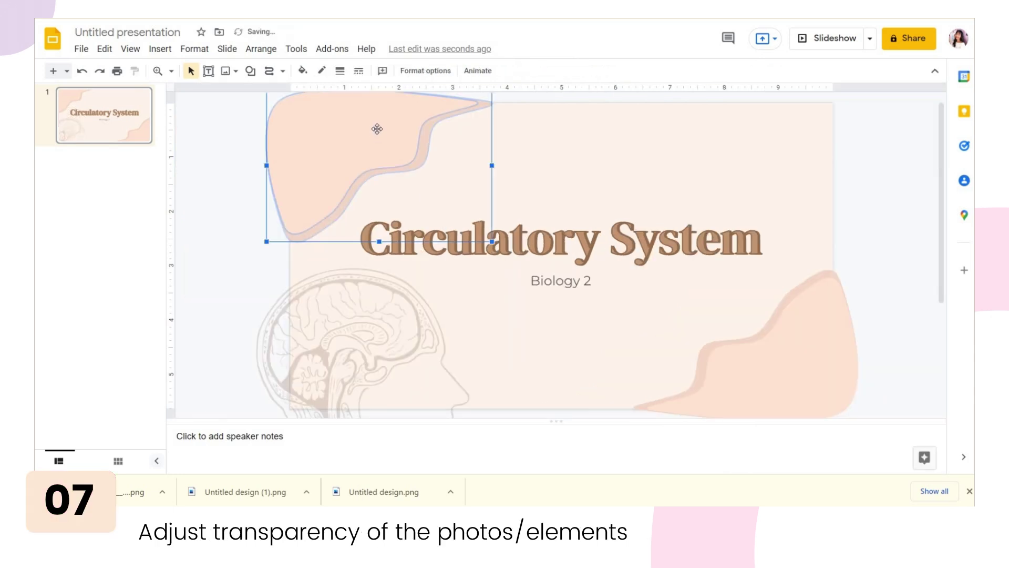
# Step: Move a blob to the upper-right corner, raise the brain image, and reshape the blob
pyautogui.moveTo(658, 135); pyautogui.dragTo(827, 153)
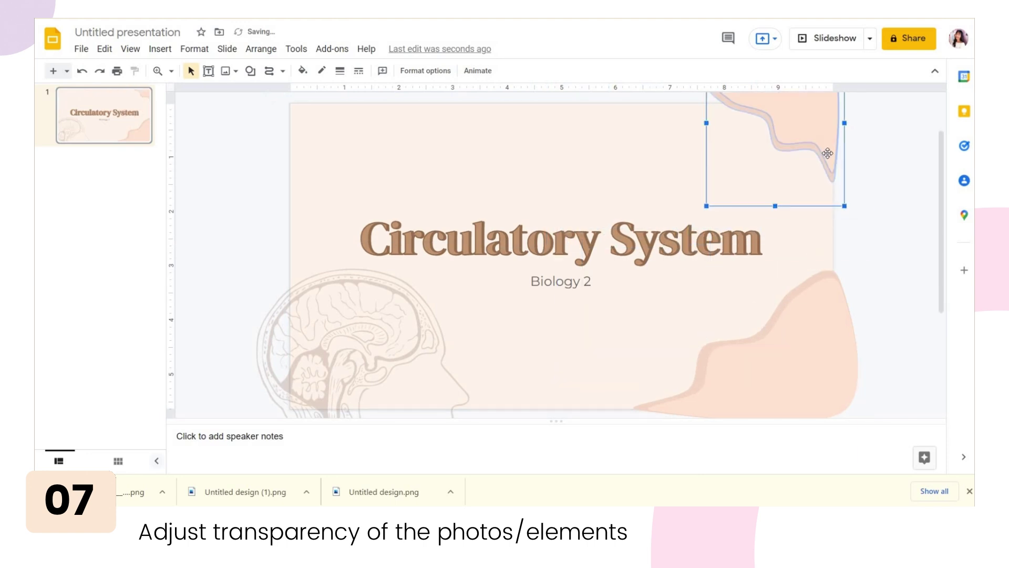
pyautogui.click(402, 255)
pyautogui.moveTo(402, 254); pyautogui.dragTo(413, 98)
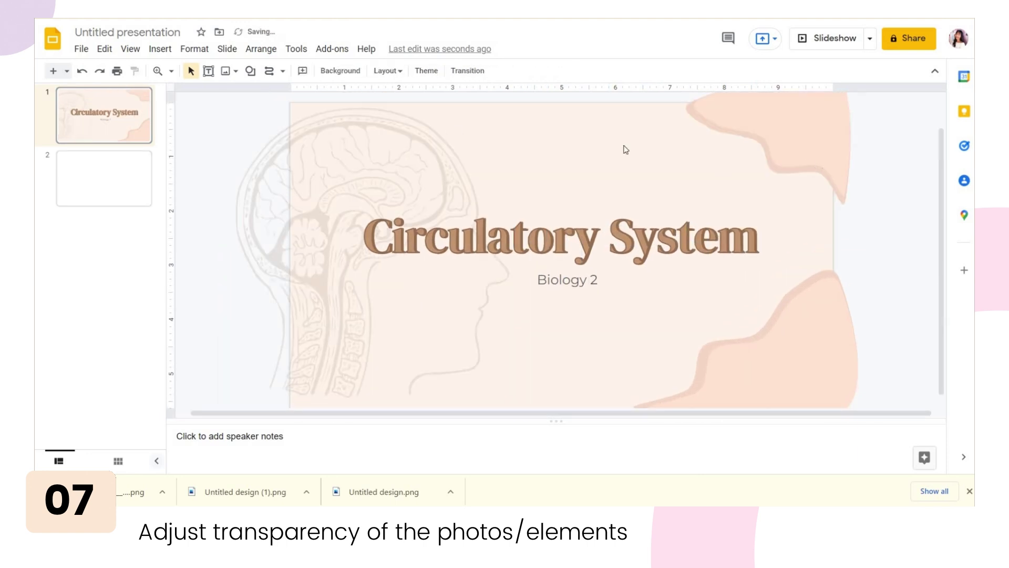
pyautogui.click(808, 136)
pyautogui.scroll(1, 809, 172)
pyautogui.moveTo(791, 175); pyautogui.dragTo(777, 191)
# Step: Give the top-right blob a brown outline
pyautogui.click(340, 71)
pyautogui.click(321, 71)
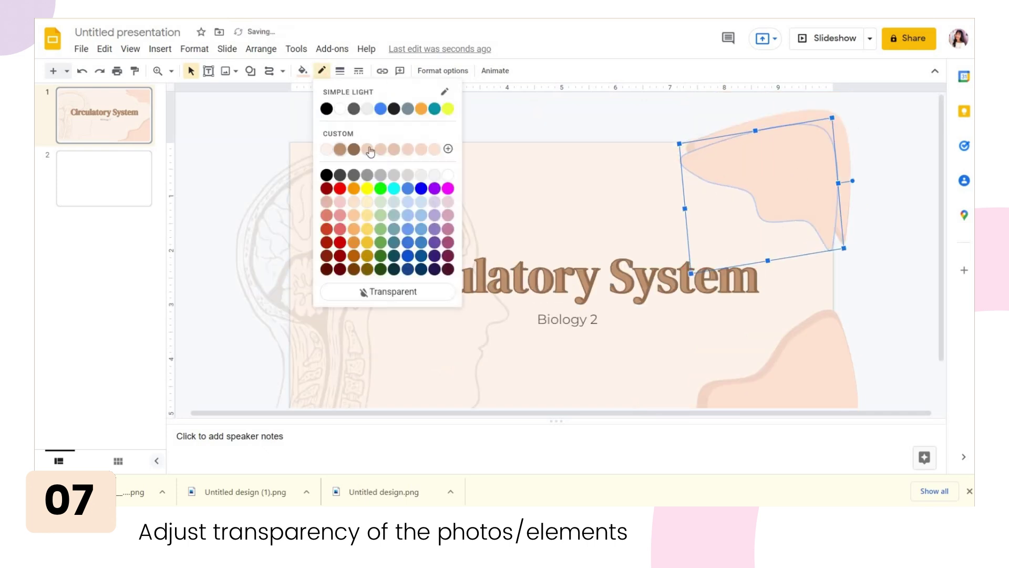
pyautogui.click(340, 149)
pyautogui.click(303, 70)
pyautogui.click(518, 221)
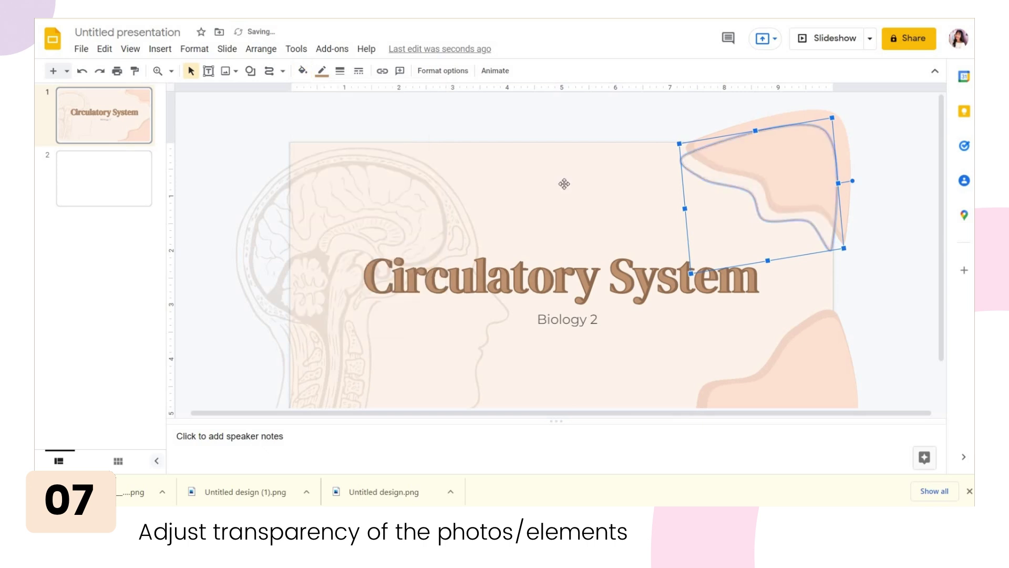
# Step: Draw a new closed-curve blob shape on the slide
pyautogui.click(563, 182)
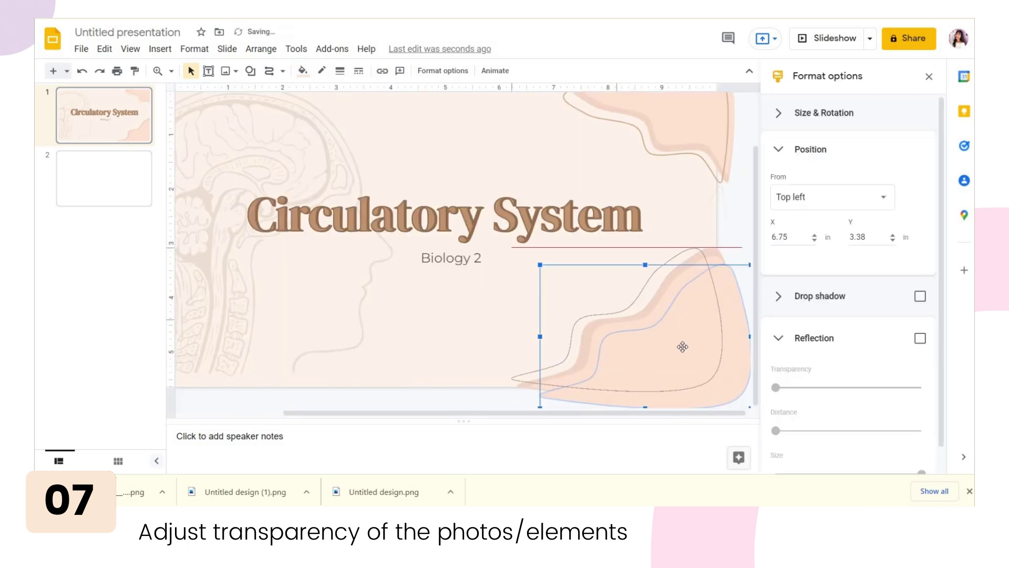
pyautogui.click(659, 291)
pyautogui.click(283, 71)
pyautogui.click(288, 172)
pyautogui.click(535, 191)
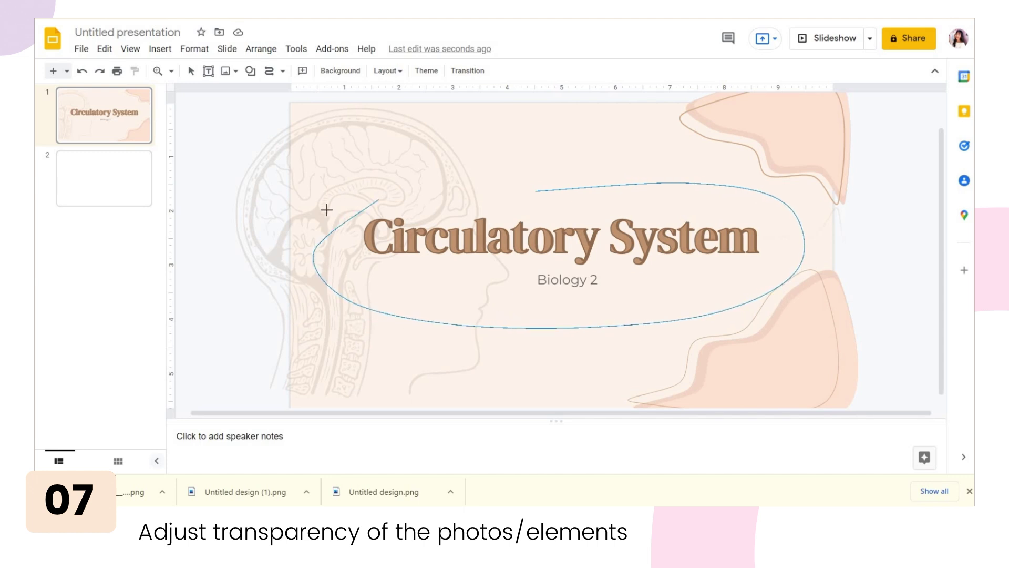
pyautogui.click(535, 192)
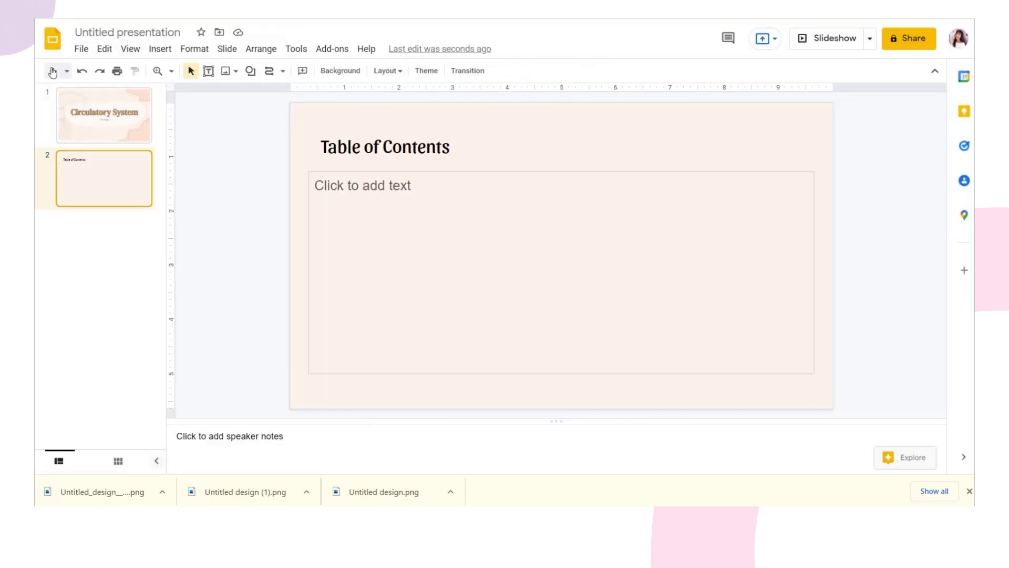
# Step: Paste the contents entries as separate lines in the Table of Contents body box
pyautogui.click(354, 189)
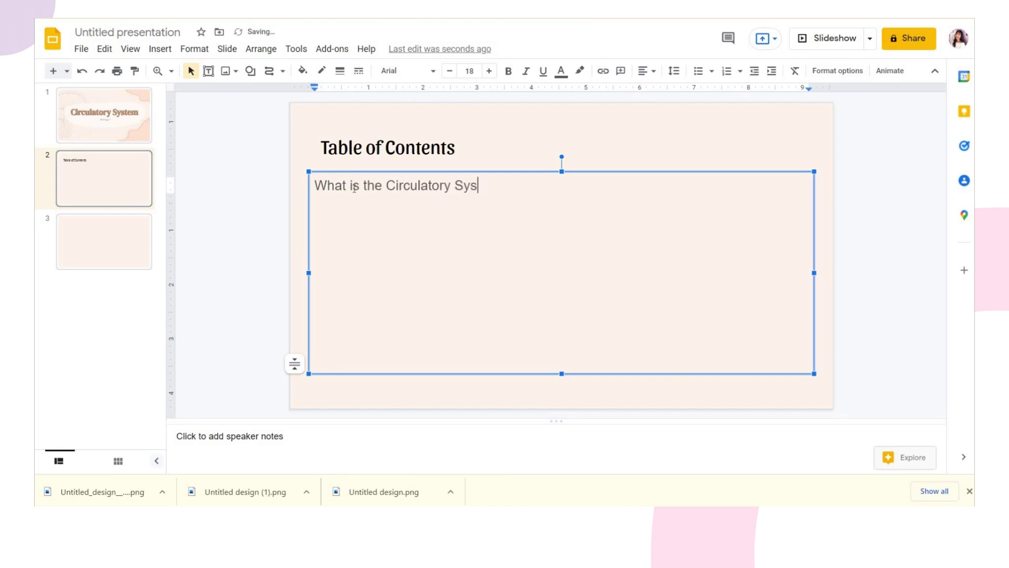
pyautogui.press('Return')
pyautogui.write('What does the circulatory system do?')
pyautogui.press('Return')
pyautogui.write('How does the circulatory system work?')
pyautogui.press('Return')
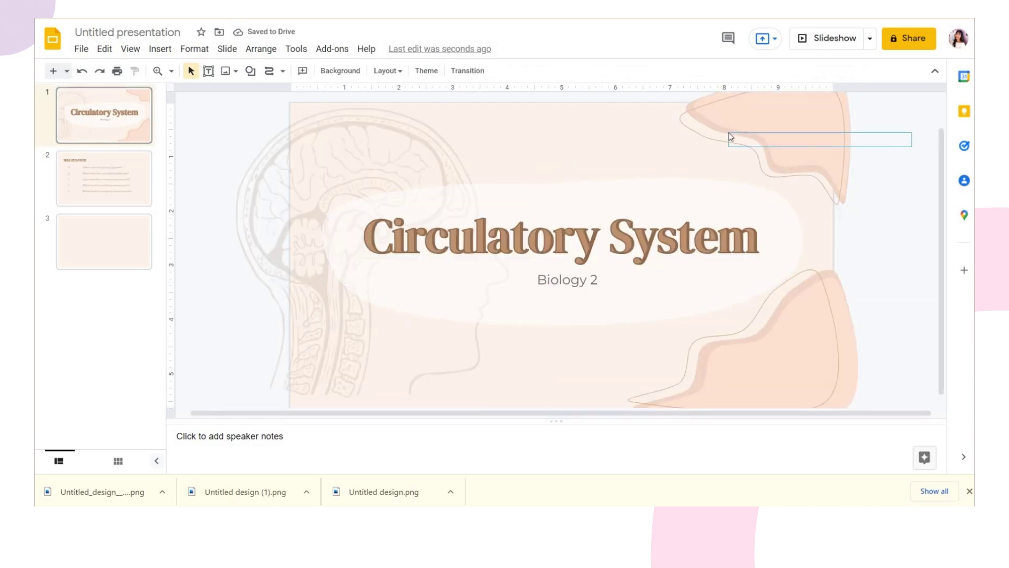
# Step: Resize the peach blob into the top-right corner, then bring up the slide background options
pyautogui.click(730, 136)
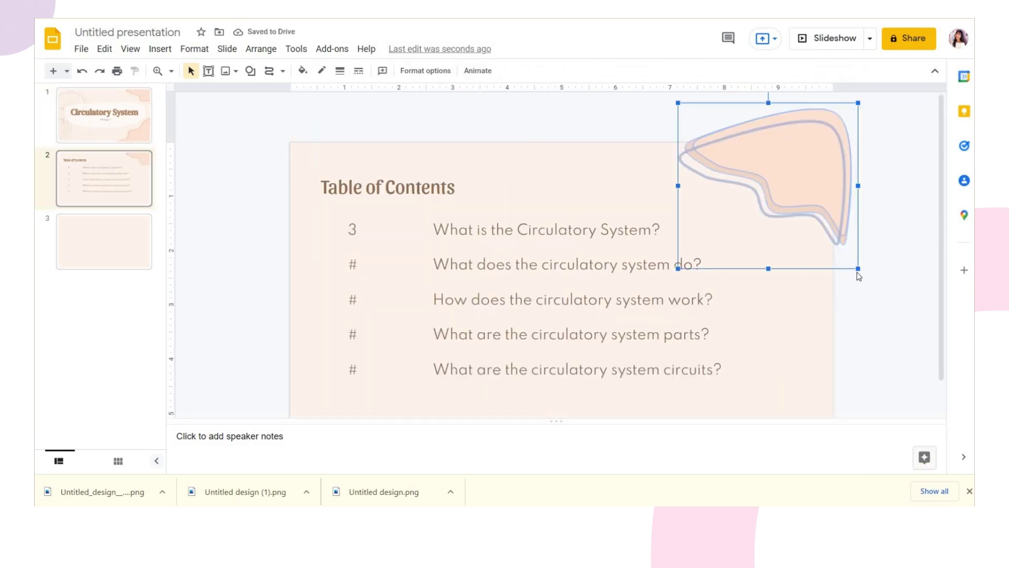
pyautogui.moveTo(842, 275); pyautogui.dragTo(804, 226)
pyautogui.click(370, 187)
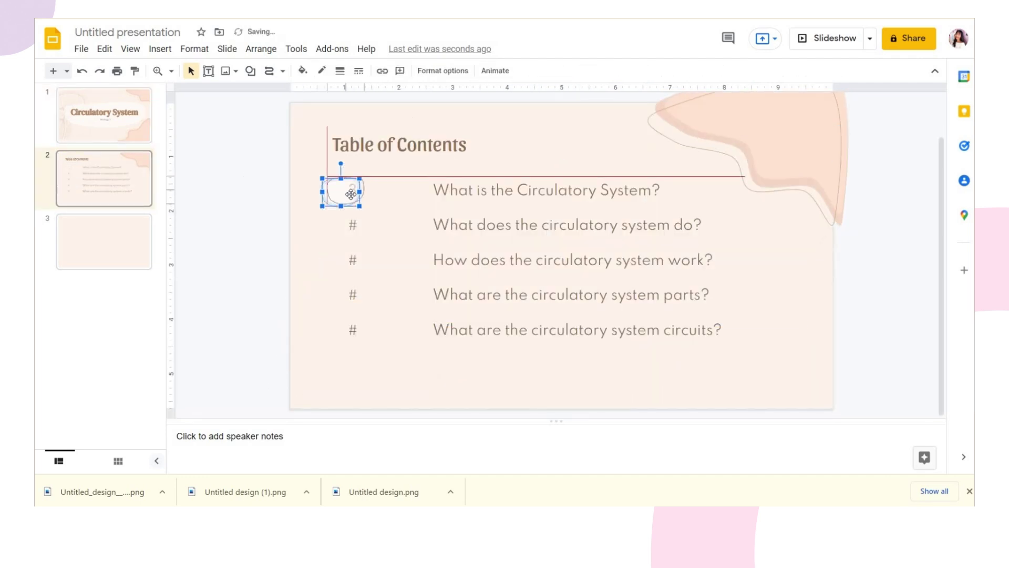
pyautogui.rightClick(351, 194)
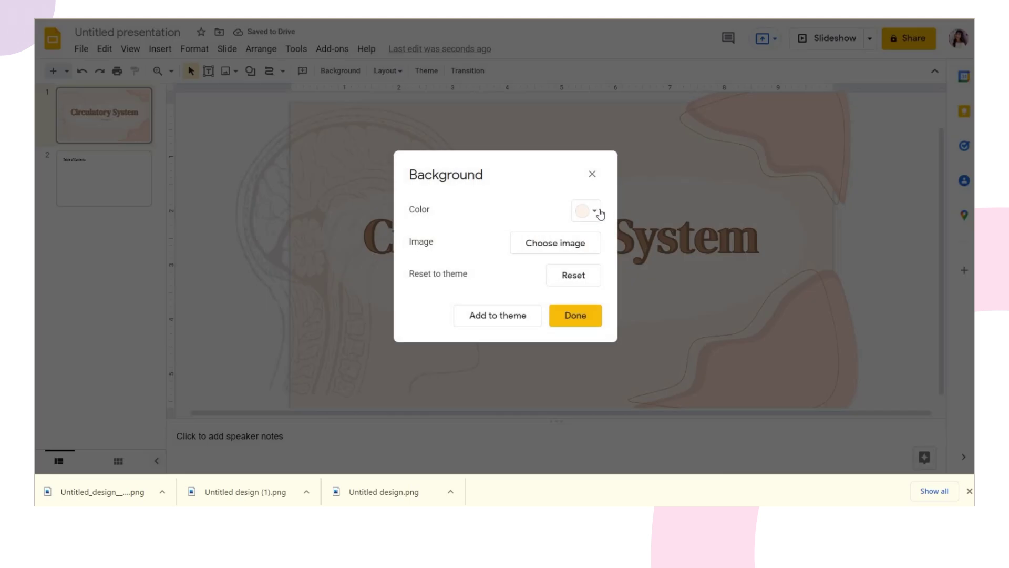
# Step: Set a peach slide background and add it to the theme
pyautogui.click(586, 210)
pyautogui.click(624, 340)
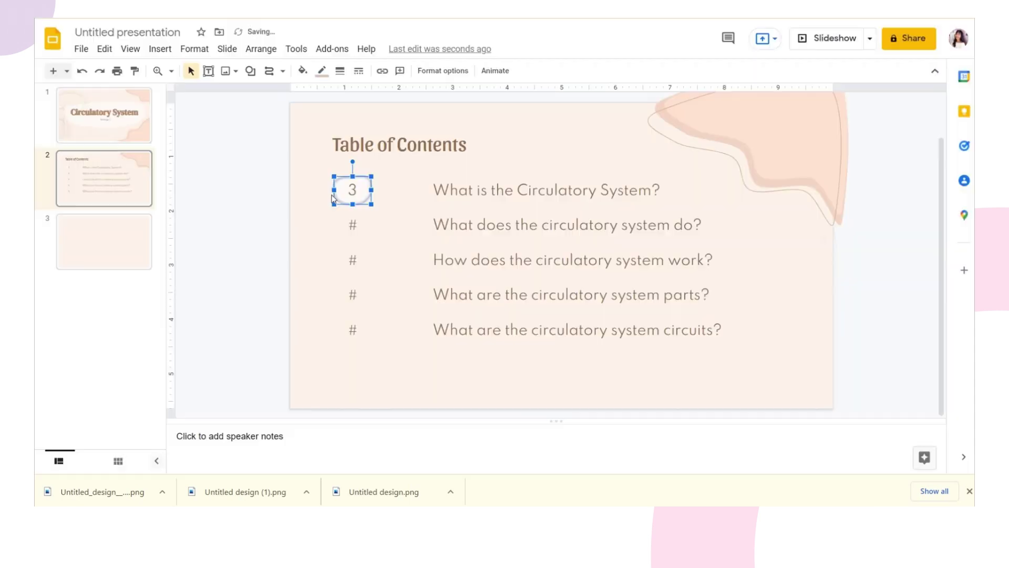
pyautogui.click(303, 71)
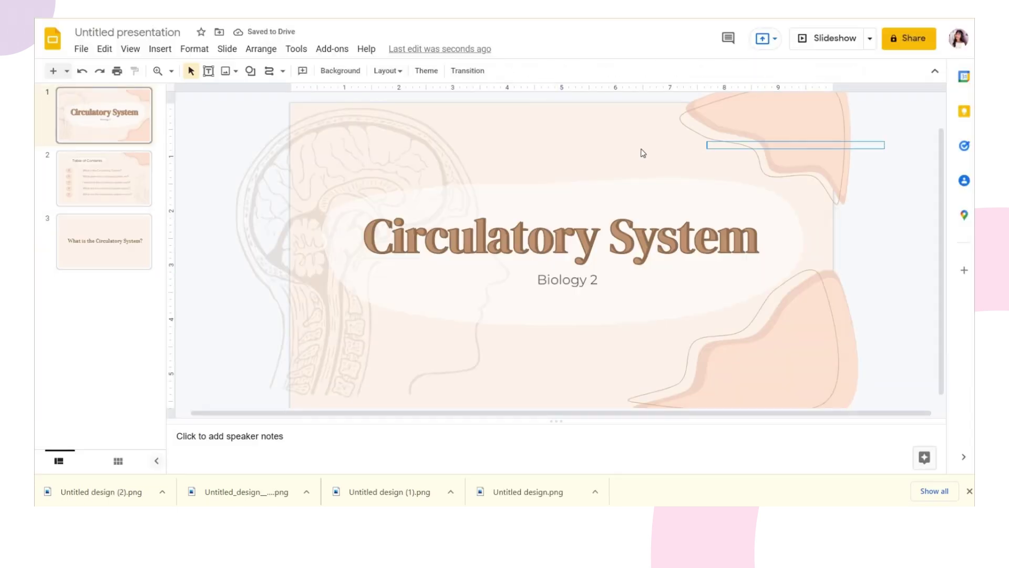
# Step: Enlarge the copied blob, move it left and draw a curved line around it
pyautogui.moveTo(766, 180); pyautogui.dragTo(320, 252)
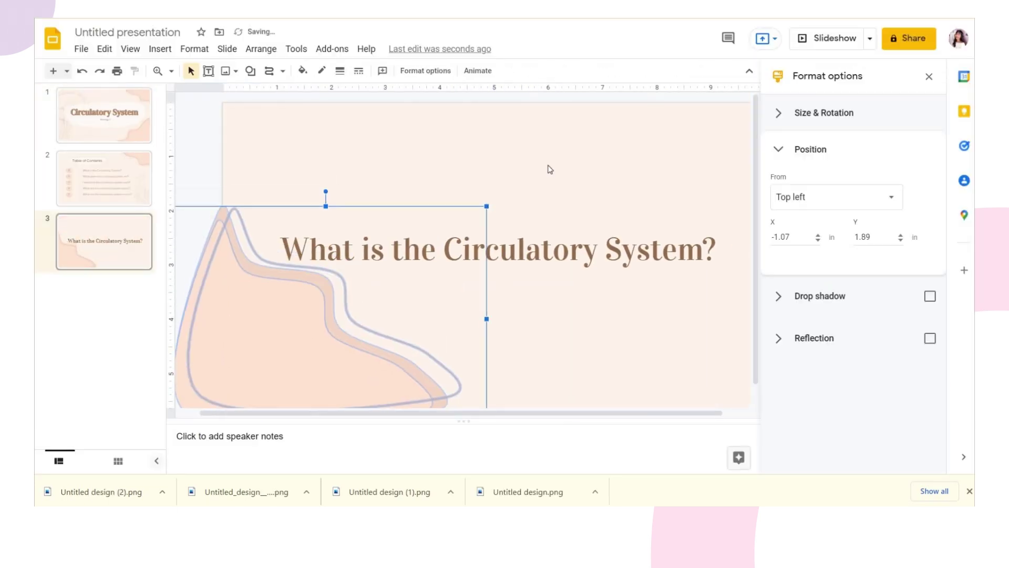
pyautogui.click(550, 169)
pyautogui.moveTo(466, 105); pyautogui.dragTo(541, 401)
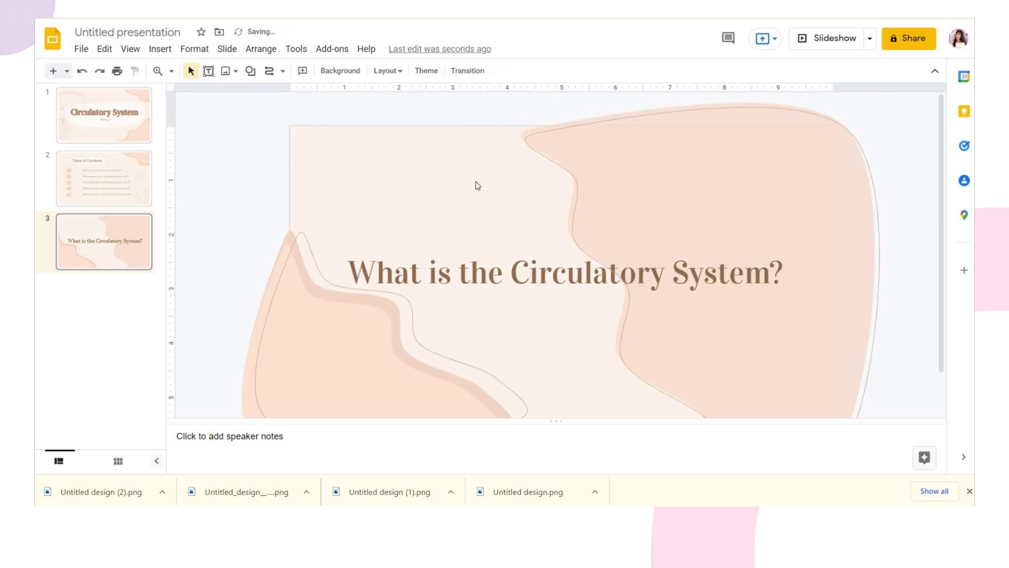
pyautogui.rightClick(614, 210)
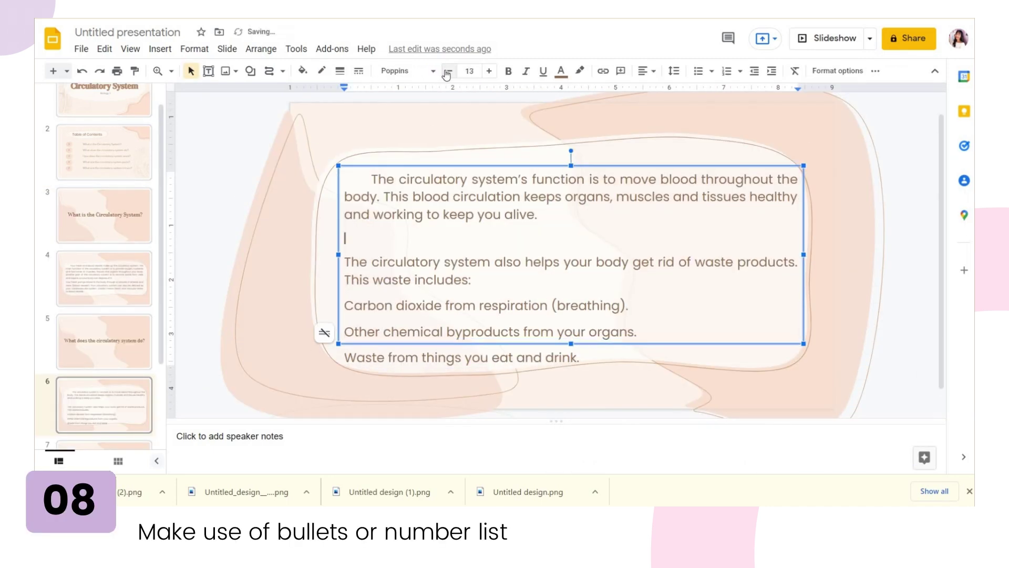
# Step: Bullet the three waste lines with a right-arrow symbol chosen from More bullets
pyautogui.moveTo(371, 298); pyautogui.dragTo(612, 330)
pyautogui.click(699, 72)
pyautogui.click(354, 314)
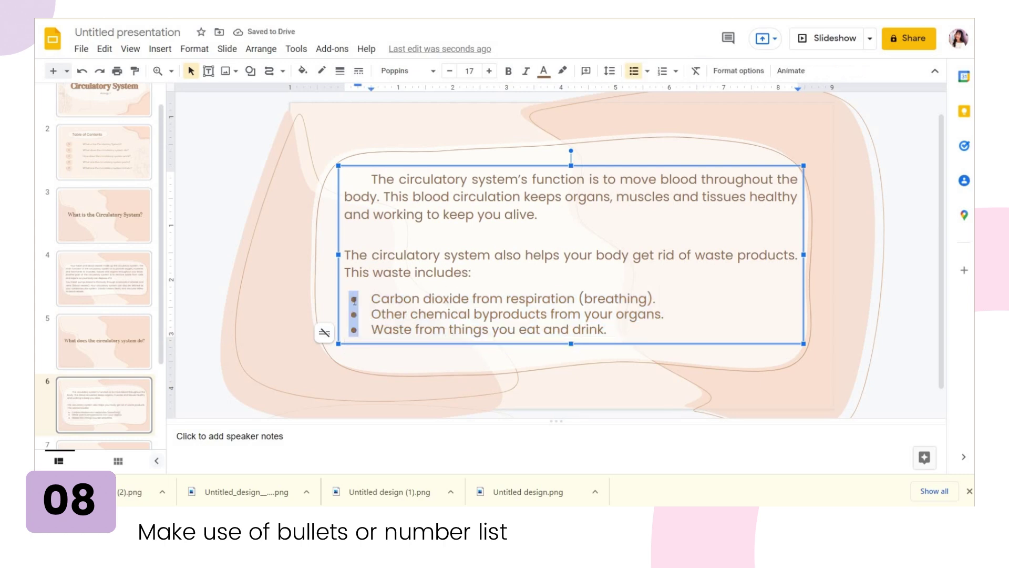
pyautogui.rightClick(354, 314)
pyautogui.click(408, 173)
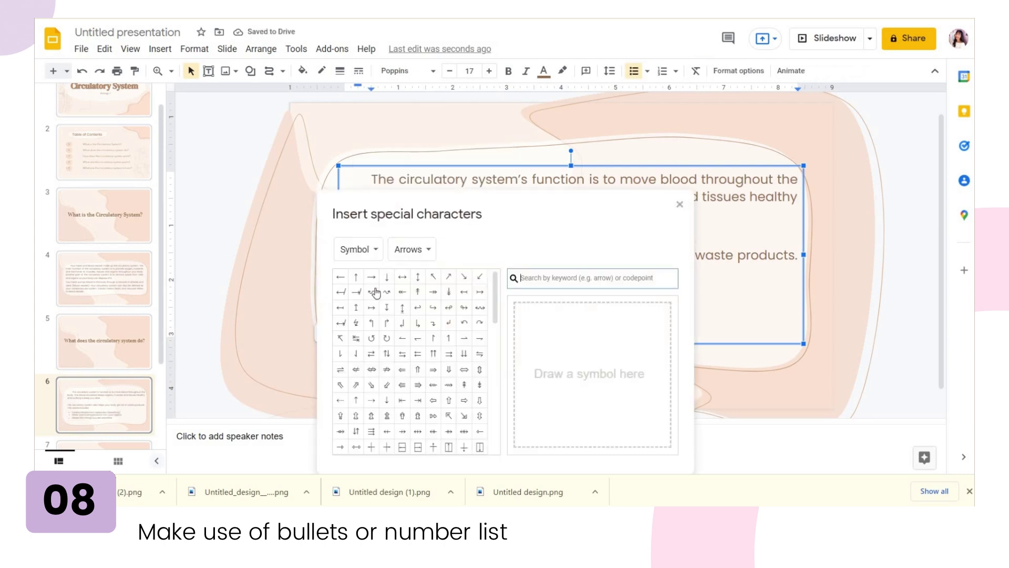
pyautogui.click(371, 276)
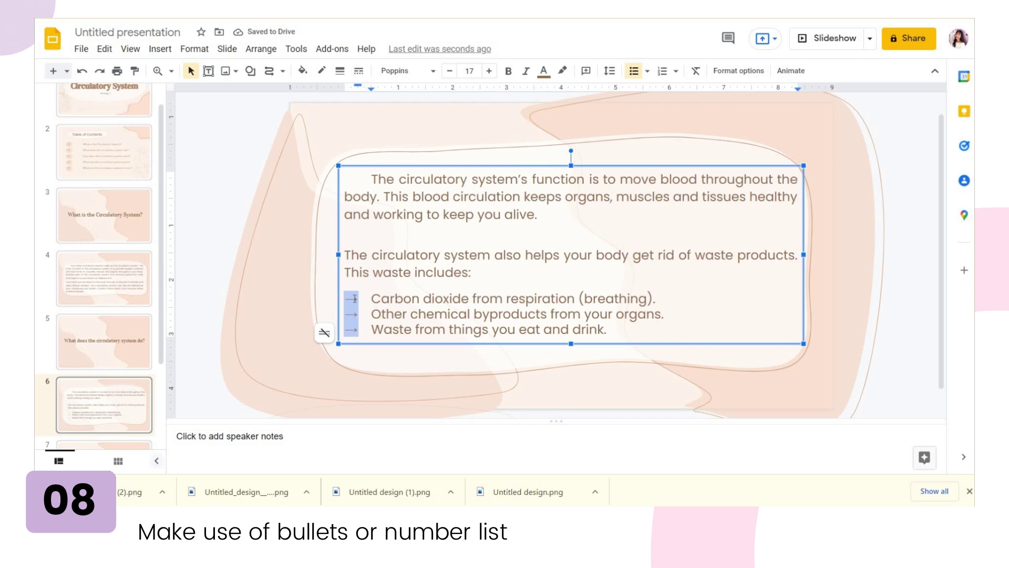
pyautogui.click(919, 208)
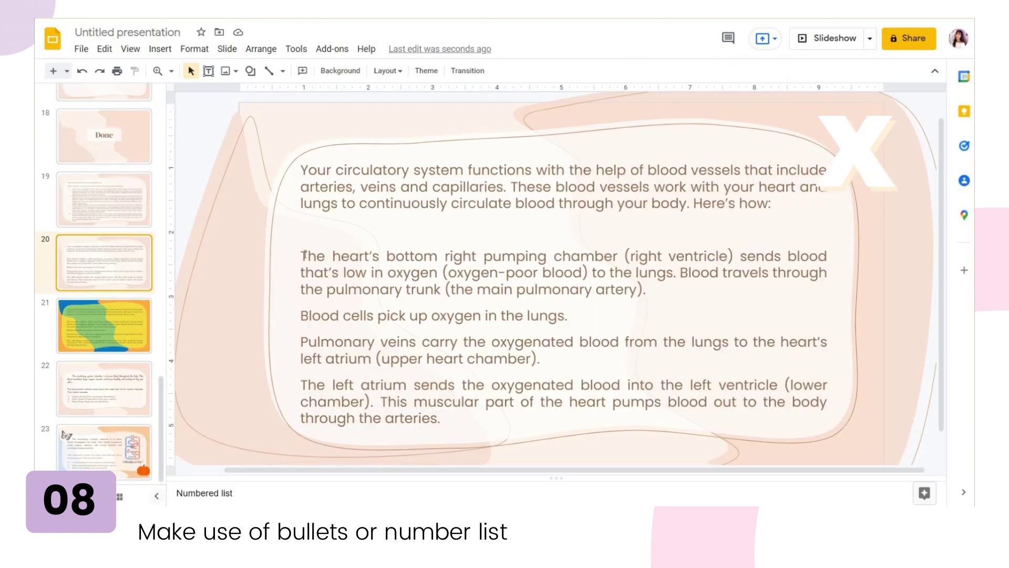
# Step: Number the four heart steps as a 1–4 list, through the Blood cells and Pulmonary veins paragraphs
pyautogui.click(304, 256)
pyautogui.hotkey('ctrl', 'shift', '7')
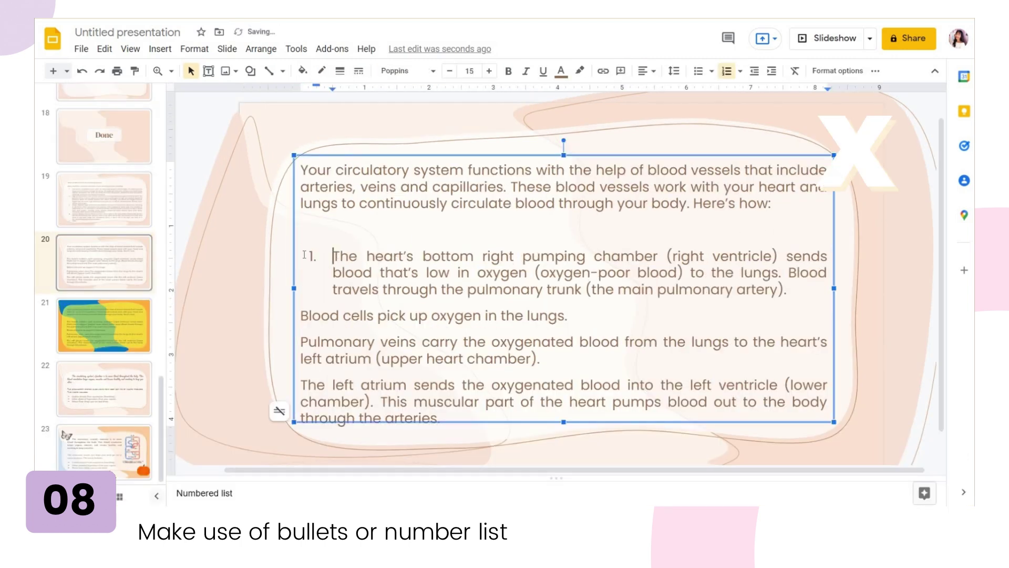
pyautogui.press('Down')
pyautogui.press('Down')
pyautogui.write('.')
pyautogui.press('Down')
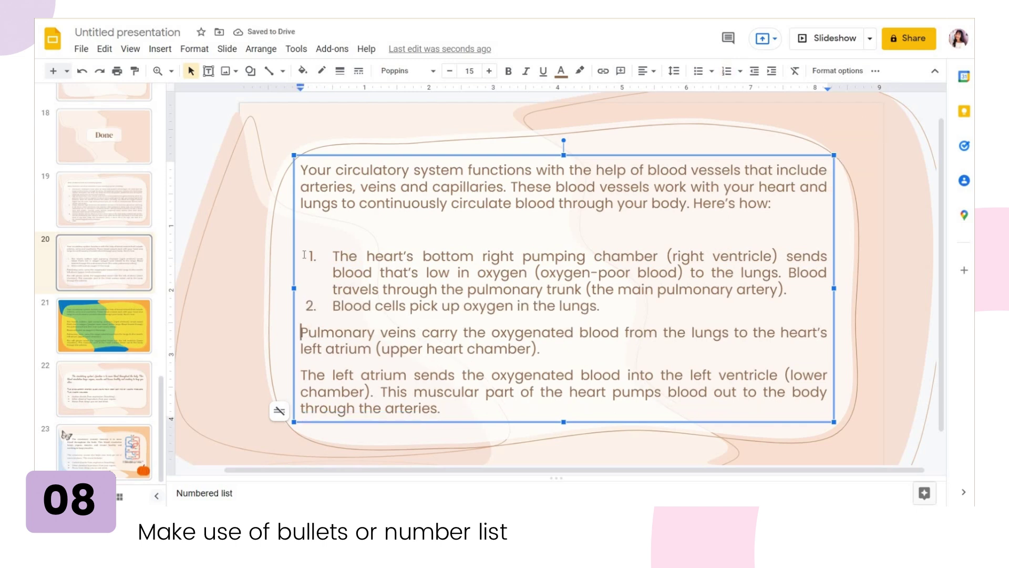
pyautogui.write('3.')
pyautogui.press('Down')
pyautogui.press('Down')
pyautogui.write('4.')
pyautogui.press('Escape')
pyautogui.press('Escape')
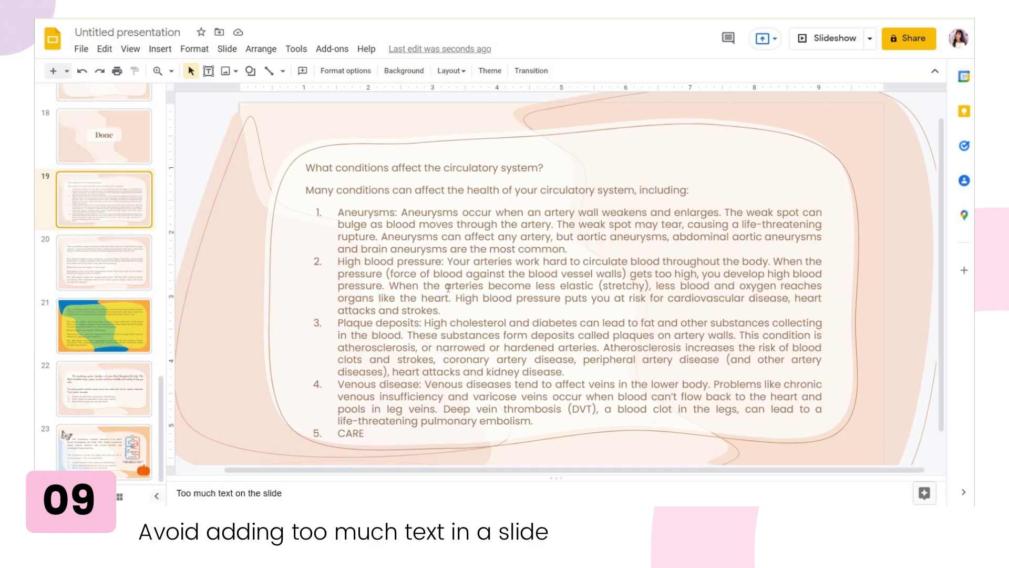
# Step: Trim slide 11's text down to the Heart heading and definition, and open the Motion panel
pyautogui.click(448, 289)
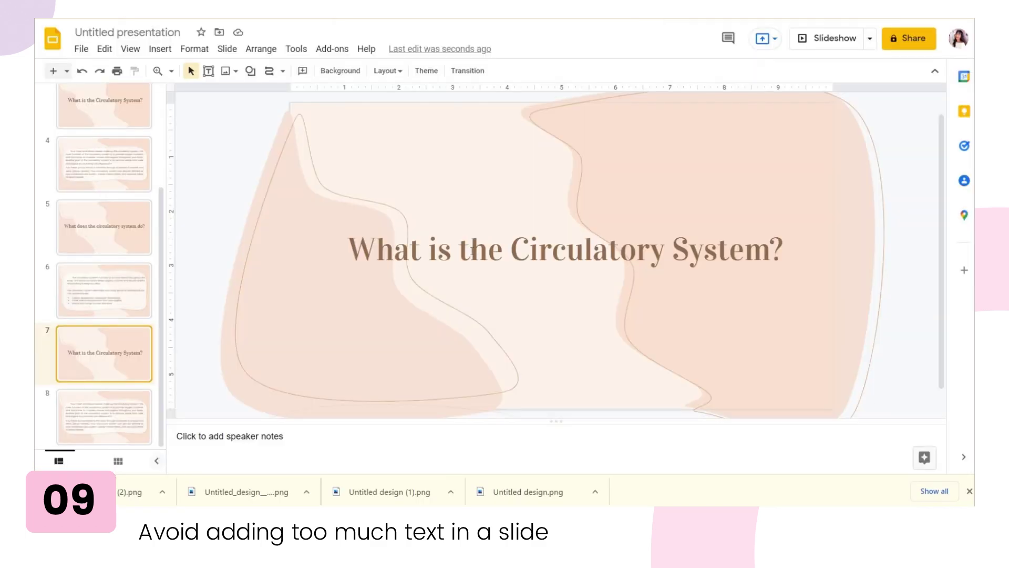
pyautogui.tripleClick(472, 251)
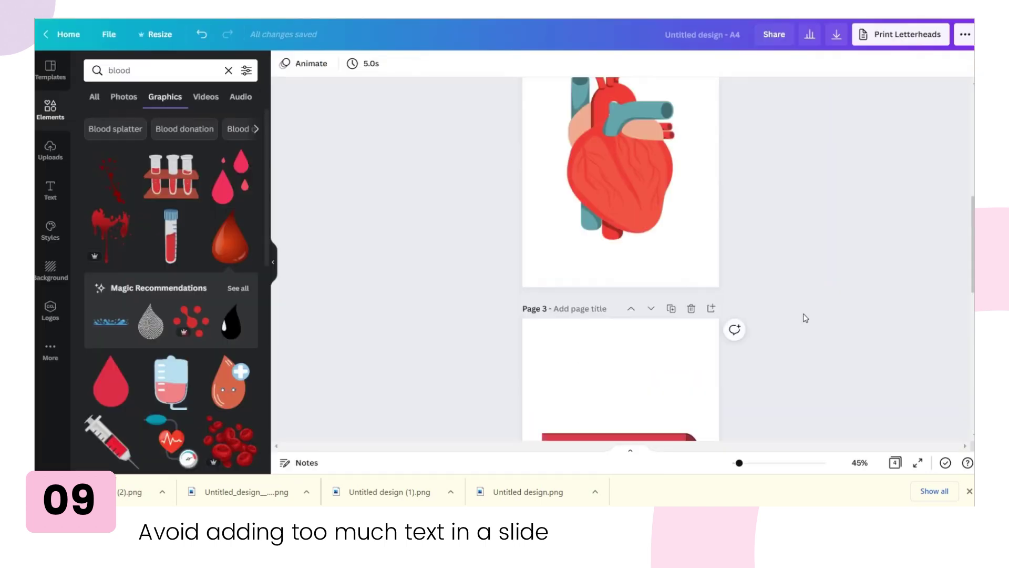
pyautogui.scroll(-5, 805, 316)
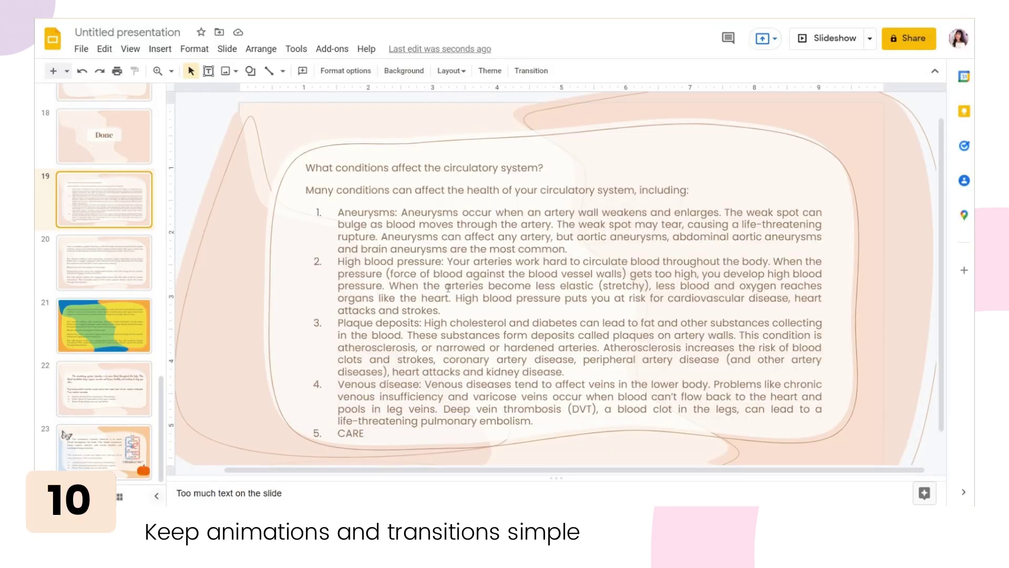
pyautogui.click(448, 288)
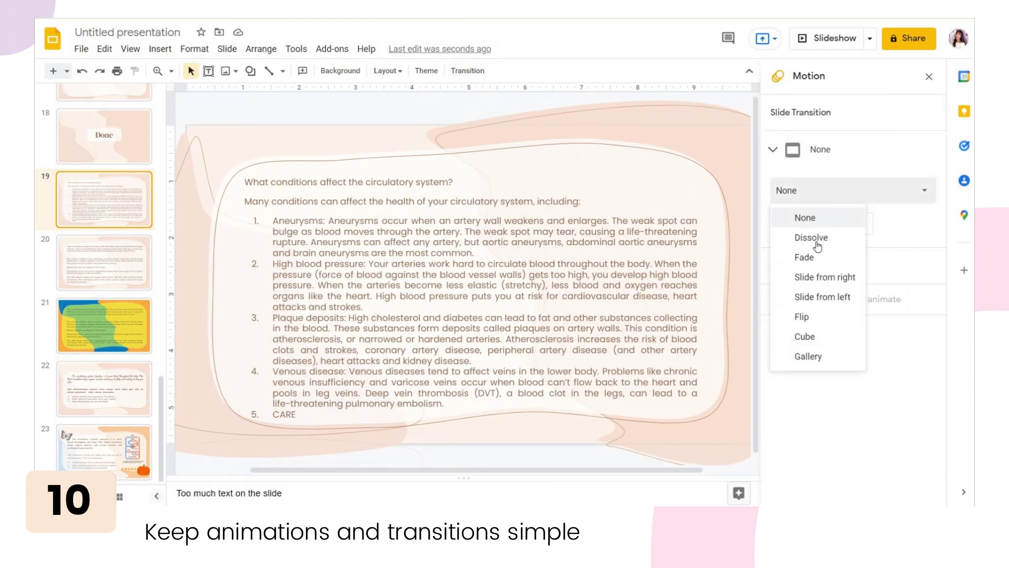
# Step: Give slides 19–23 a Dissolve transition, then present the deck full screen from the next slide
pyautogui.click(813, 237)
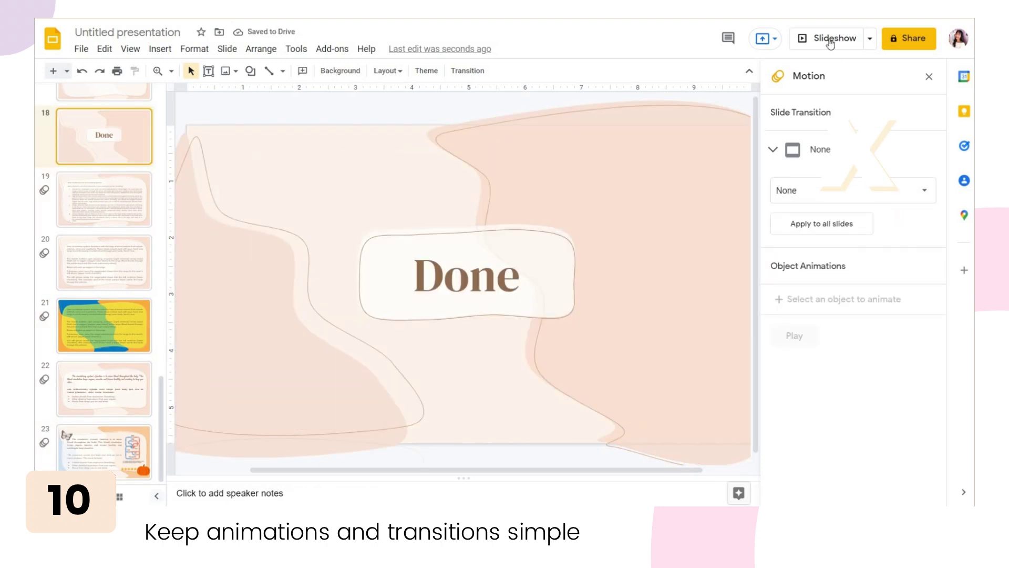
pyautogui.click(830, 38)
pyautogui.press('Right')
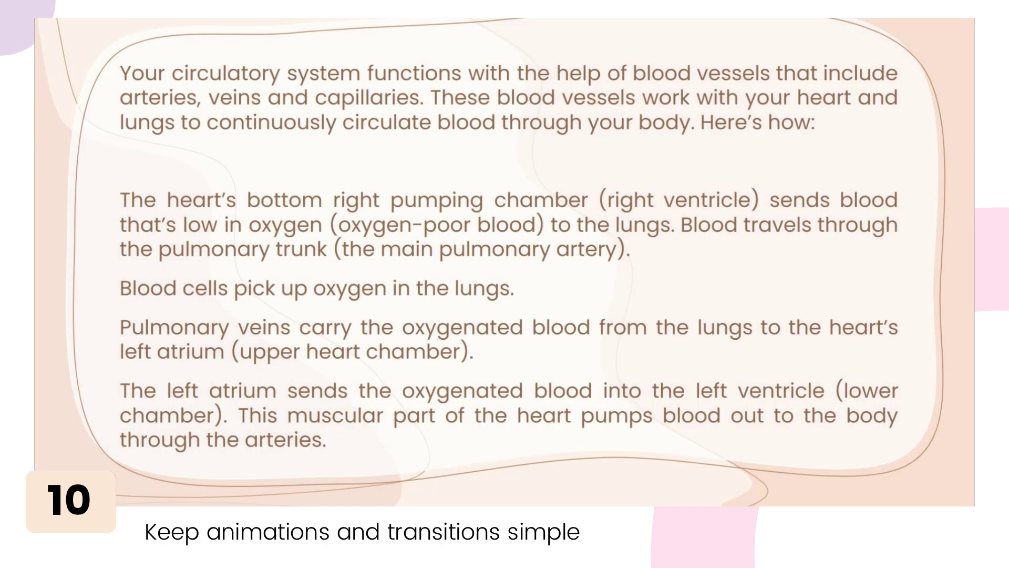
# Step: Advance four slides through the text slides and their transitions in presentation mode
pyautogui.press('Right')
pyautogui.press('Right')
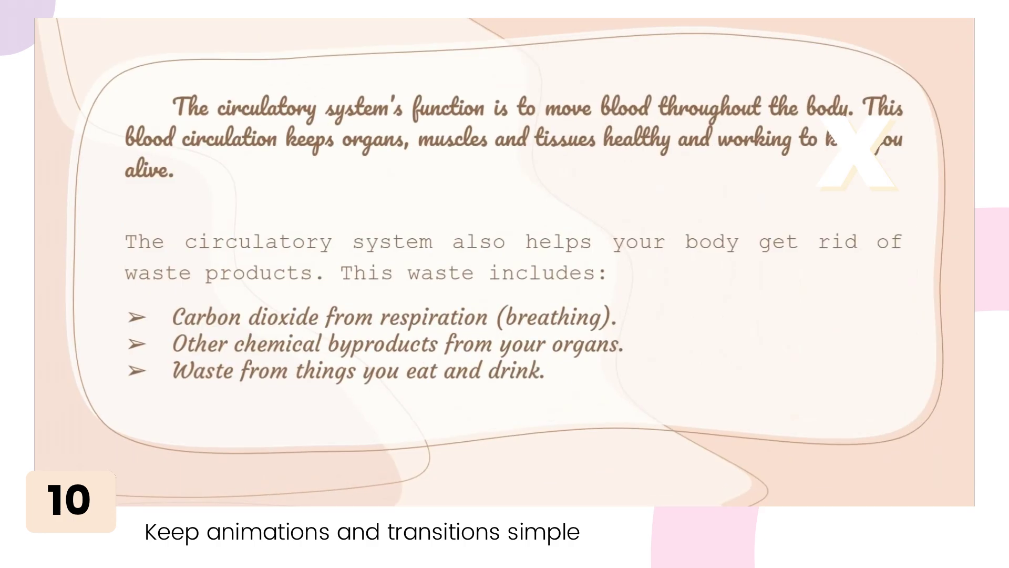
pyautogui.press('Right')
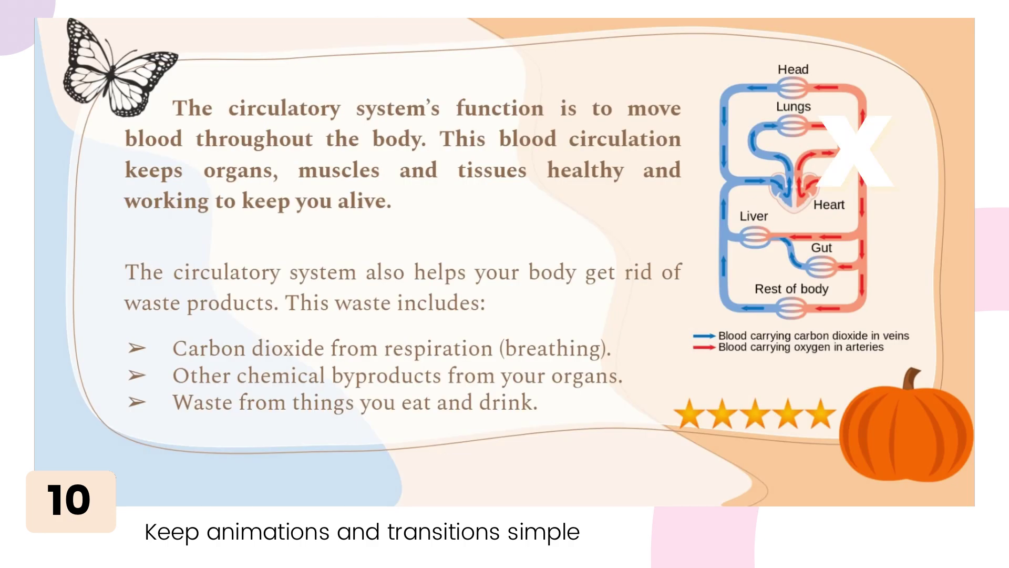
pyautogui.press('Right')
pyautogui.press('Right')
pyautogui.press('Right')
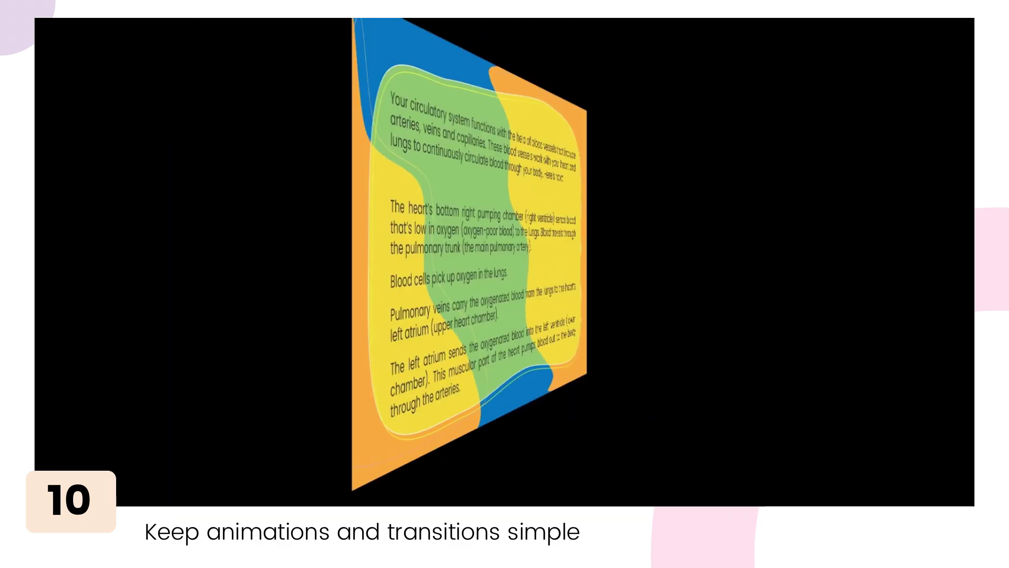
pyautogui.press('Right')
pyautogui.press('Right')
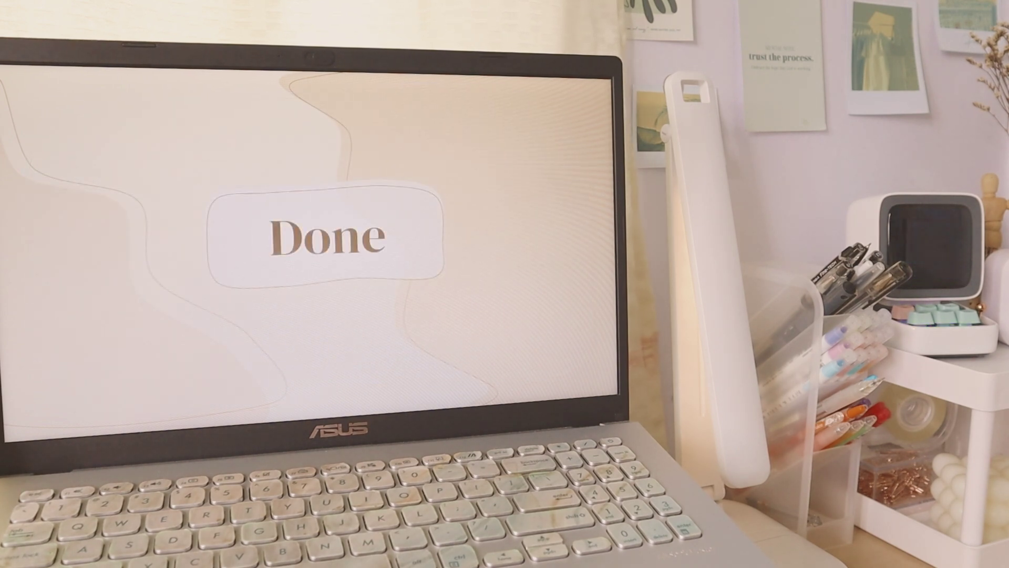
# Step: Exit presenting and step through the editor from the Table of Contents slide to Done
pyautogui.press('Escape')
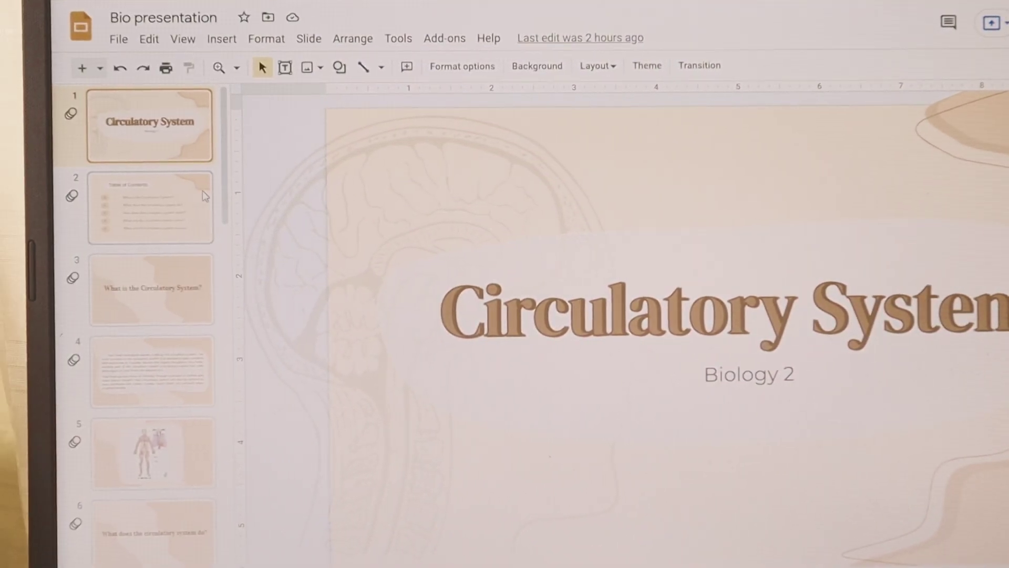
pyautogui.click(154, 207)
pyautogui.press('Down')
pyautogui.press('Down')
pyautogui.press('Down')
pyautogui.press('Down')
pyautogui.press('Down')
pyautogui.press('Down')
pyautogui.press('Down')
pyautogui.press('Down')
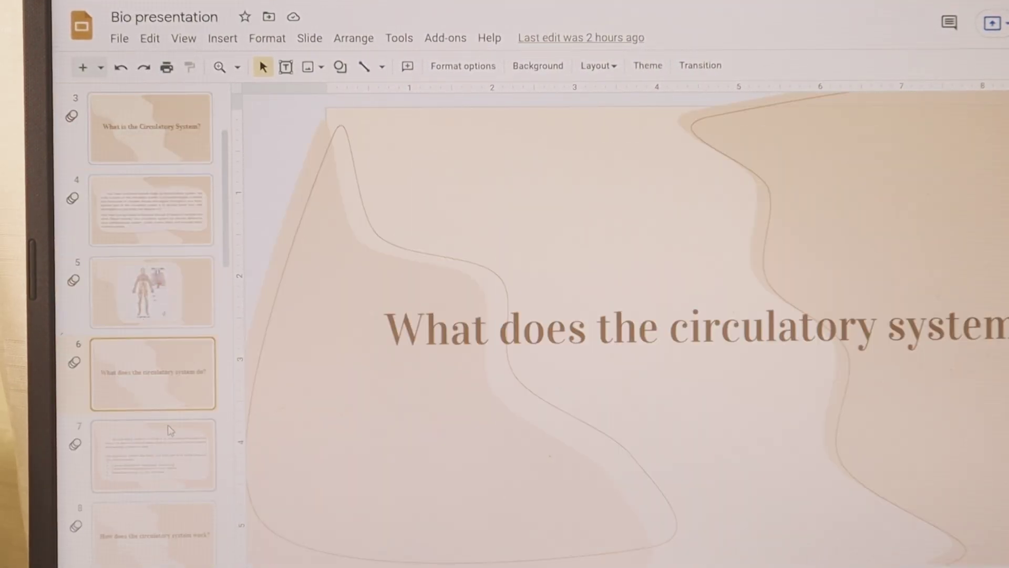
pyautogui.press('Down')
pyautogui.scroll(20, 167, 243)
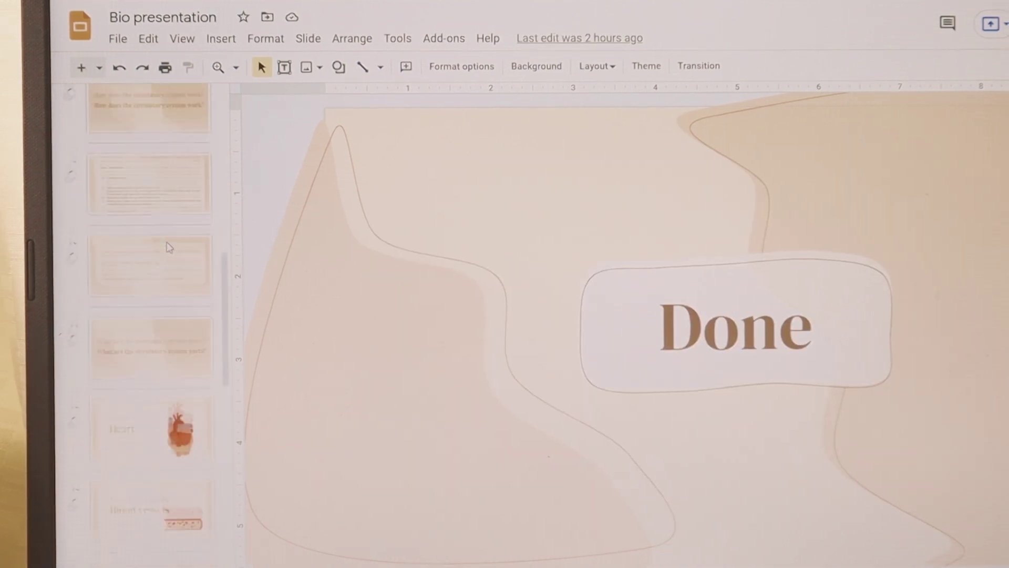